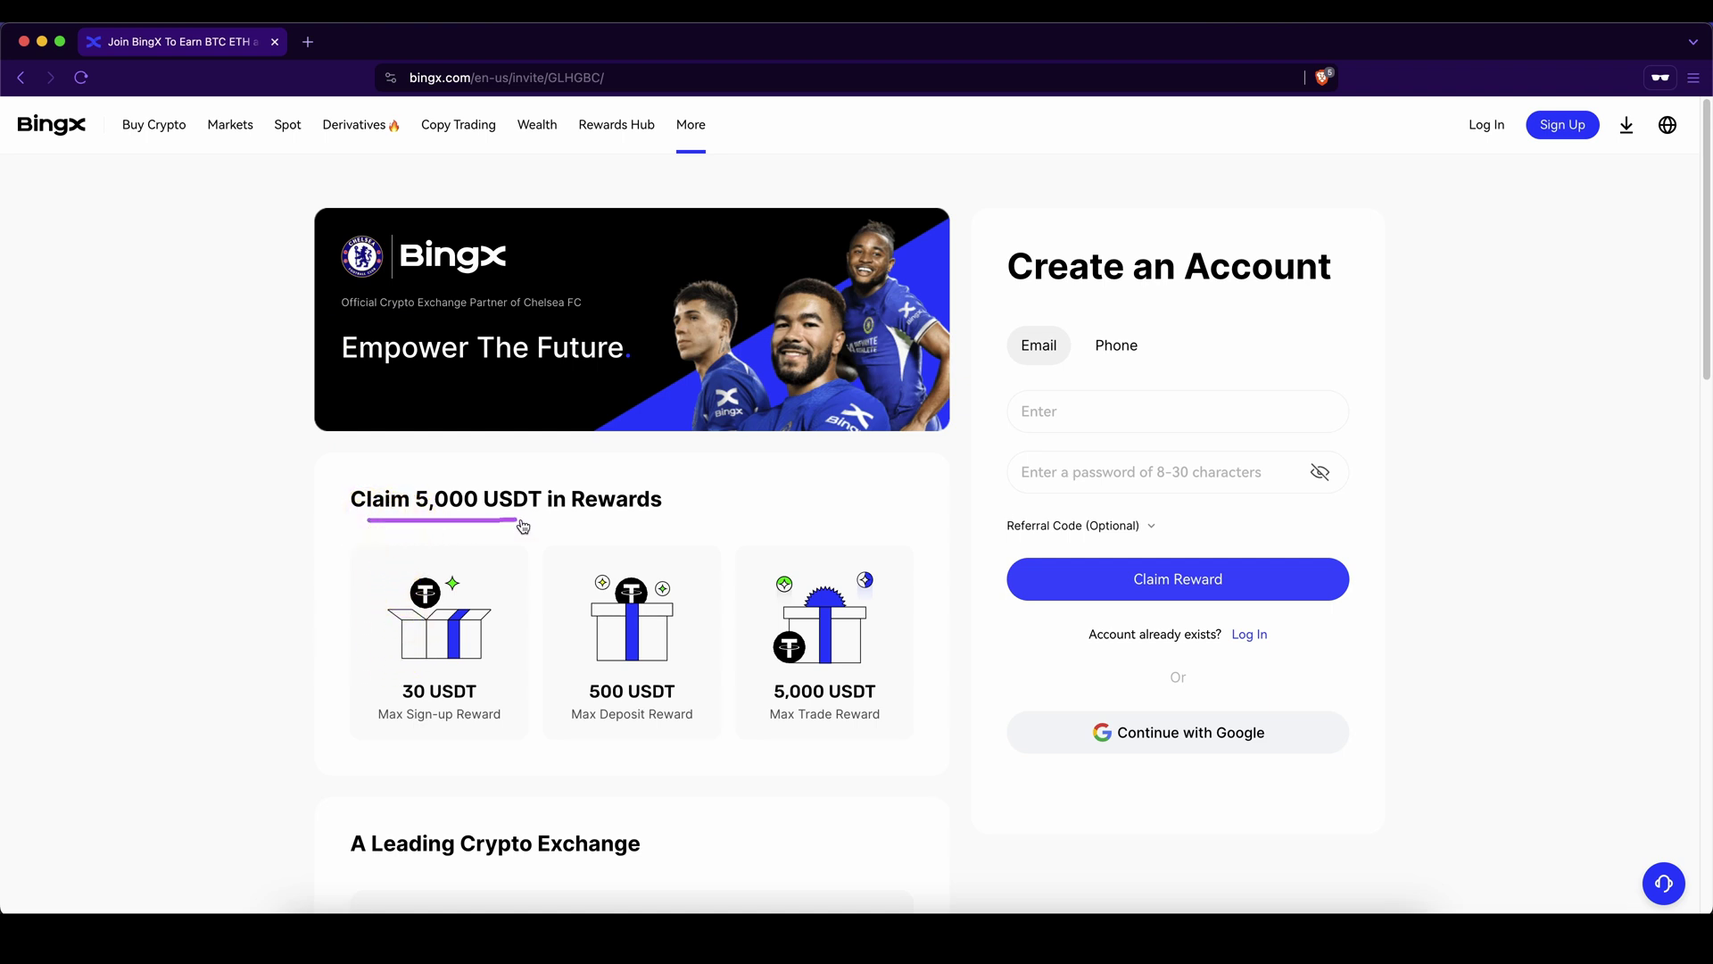
# Leave the sign-up form and reach the signed-in BingX home page
pyautogui.moveTo(1465, 315)
pyautogui.mouseDown()
pyautogui.moveTo(1243, 410)
pyautogui.moveTo(1098, 394)
pyautogui.moveTo(1104, 466)
pyautogui.moveTo(1132, 470)
pyautogui.moveTo(1241, 585)
pyautogui.mouseUp()
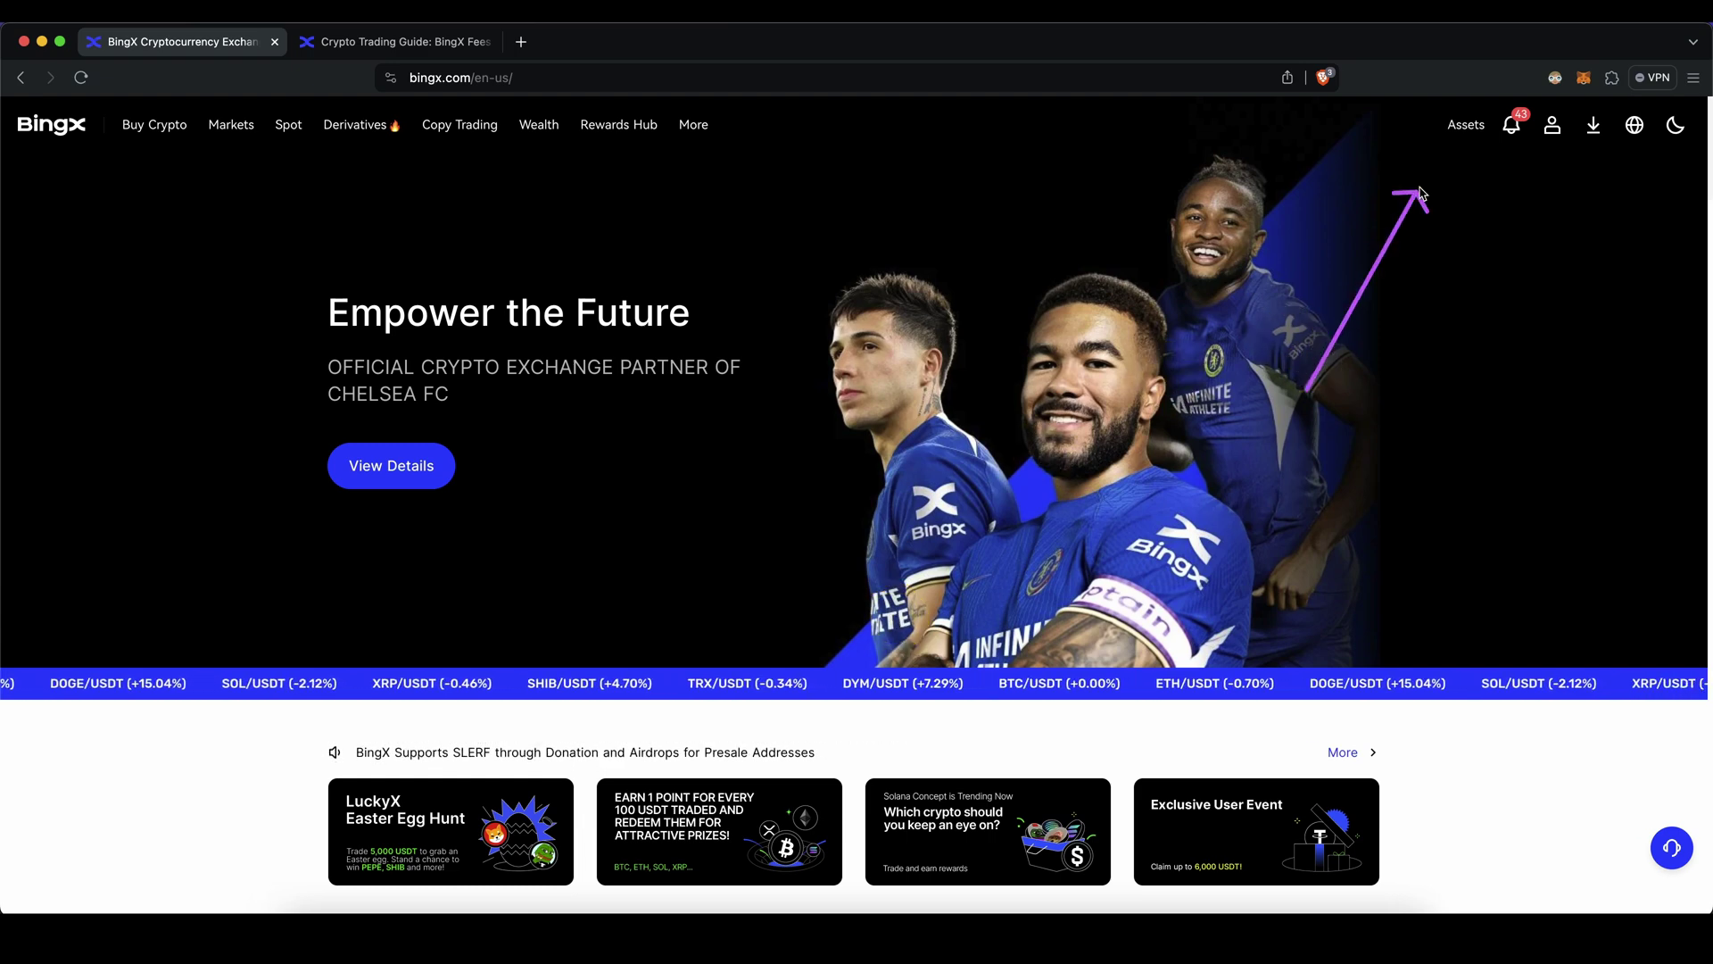
# Open the crypto Deposit page via Assets and mark up the BTC deposit address and QR code
pyautogui.moveTo(1456, 154)
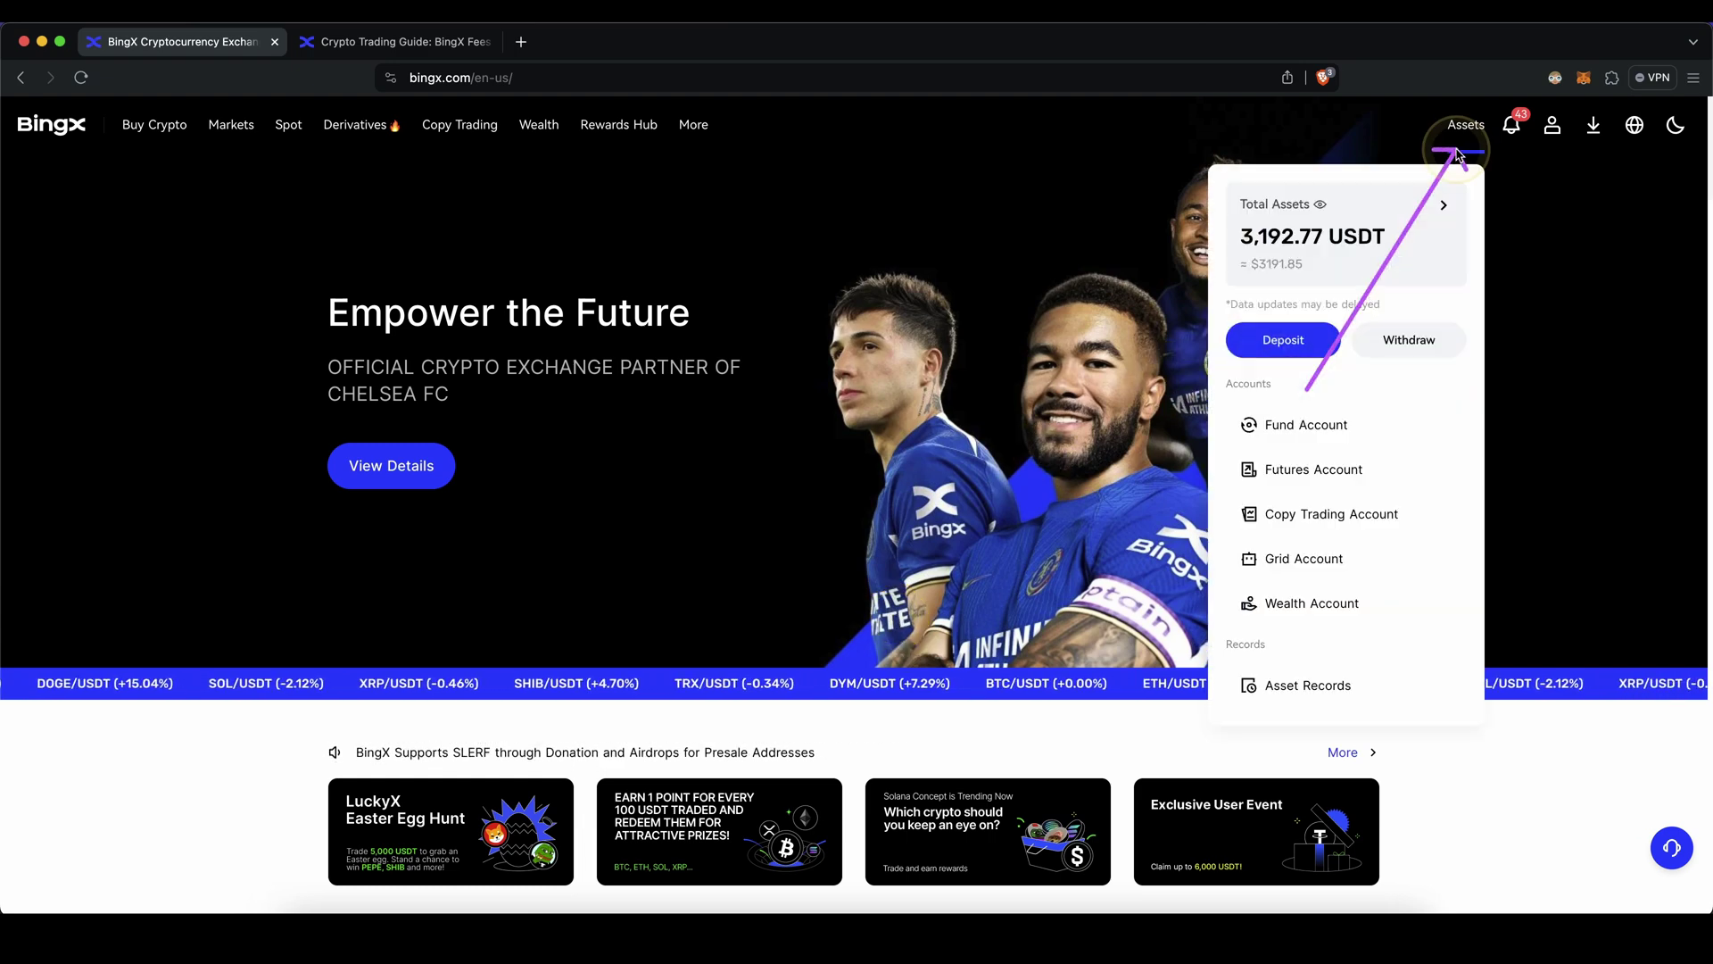
pyautogui.click(1294, 343)
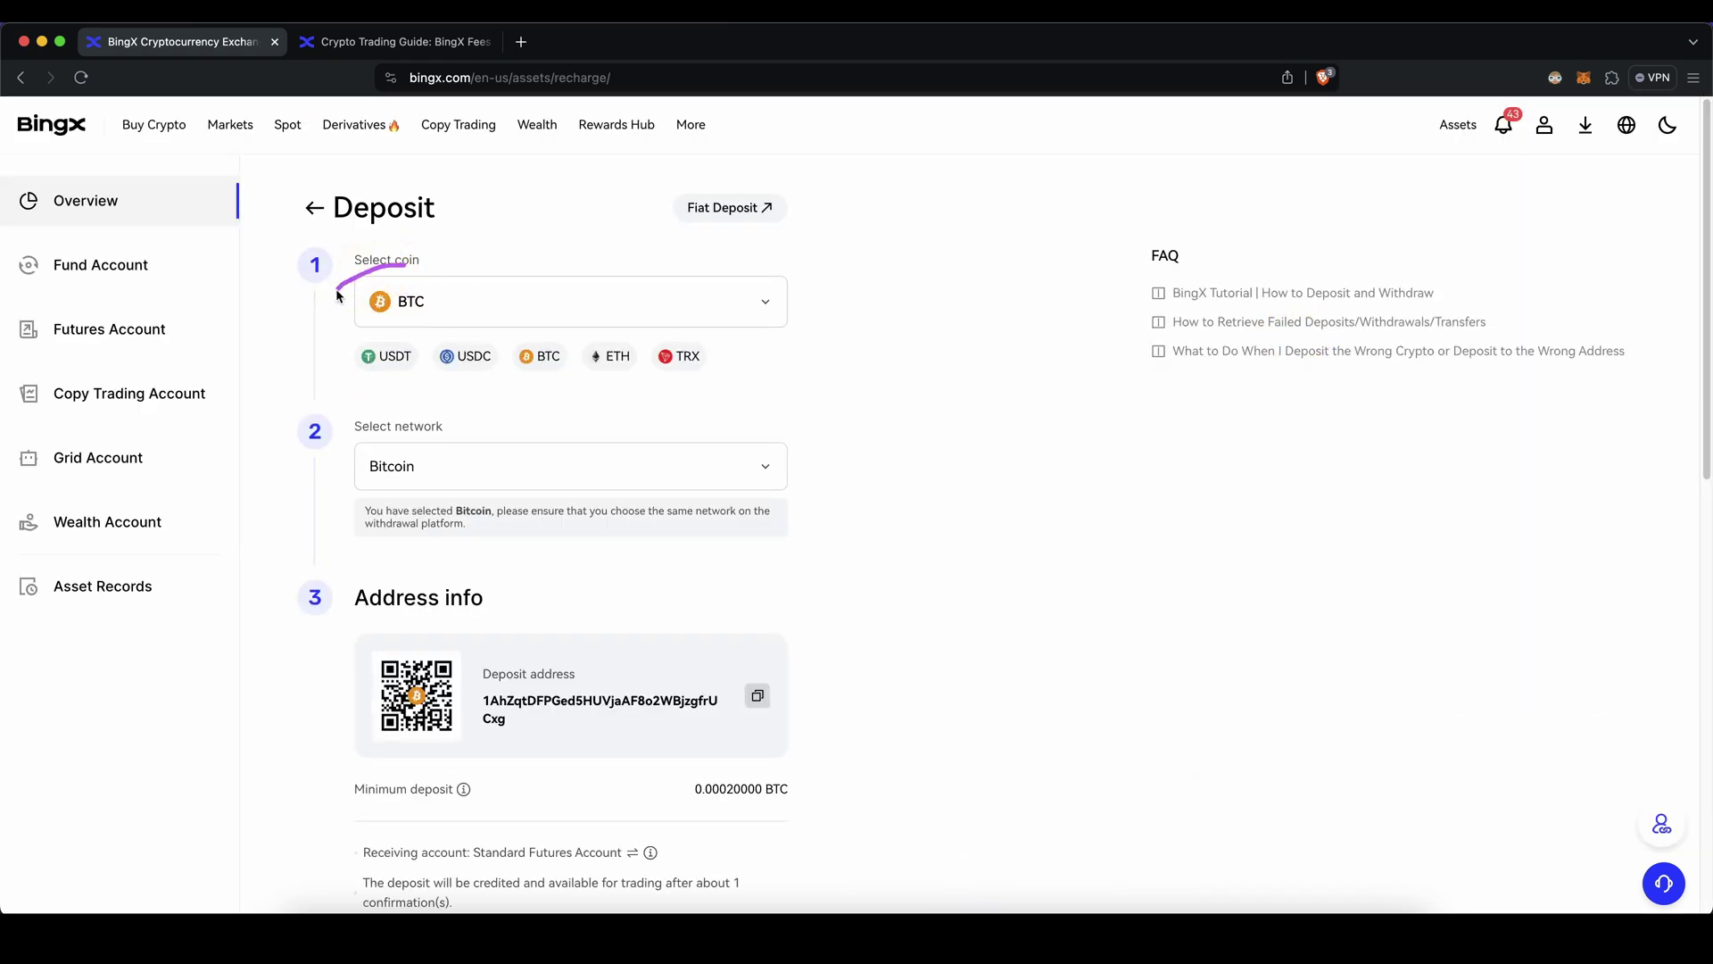
pyautogui.moveTo(427, 440)
pyautogui.mouseDown()
pyautogui.moveTo(420, 486)
pyautogui.moveTo(427, 444)
pyautogui.mouseUp()
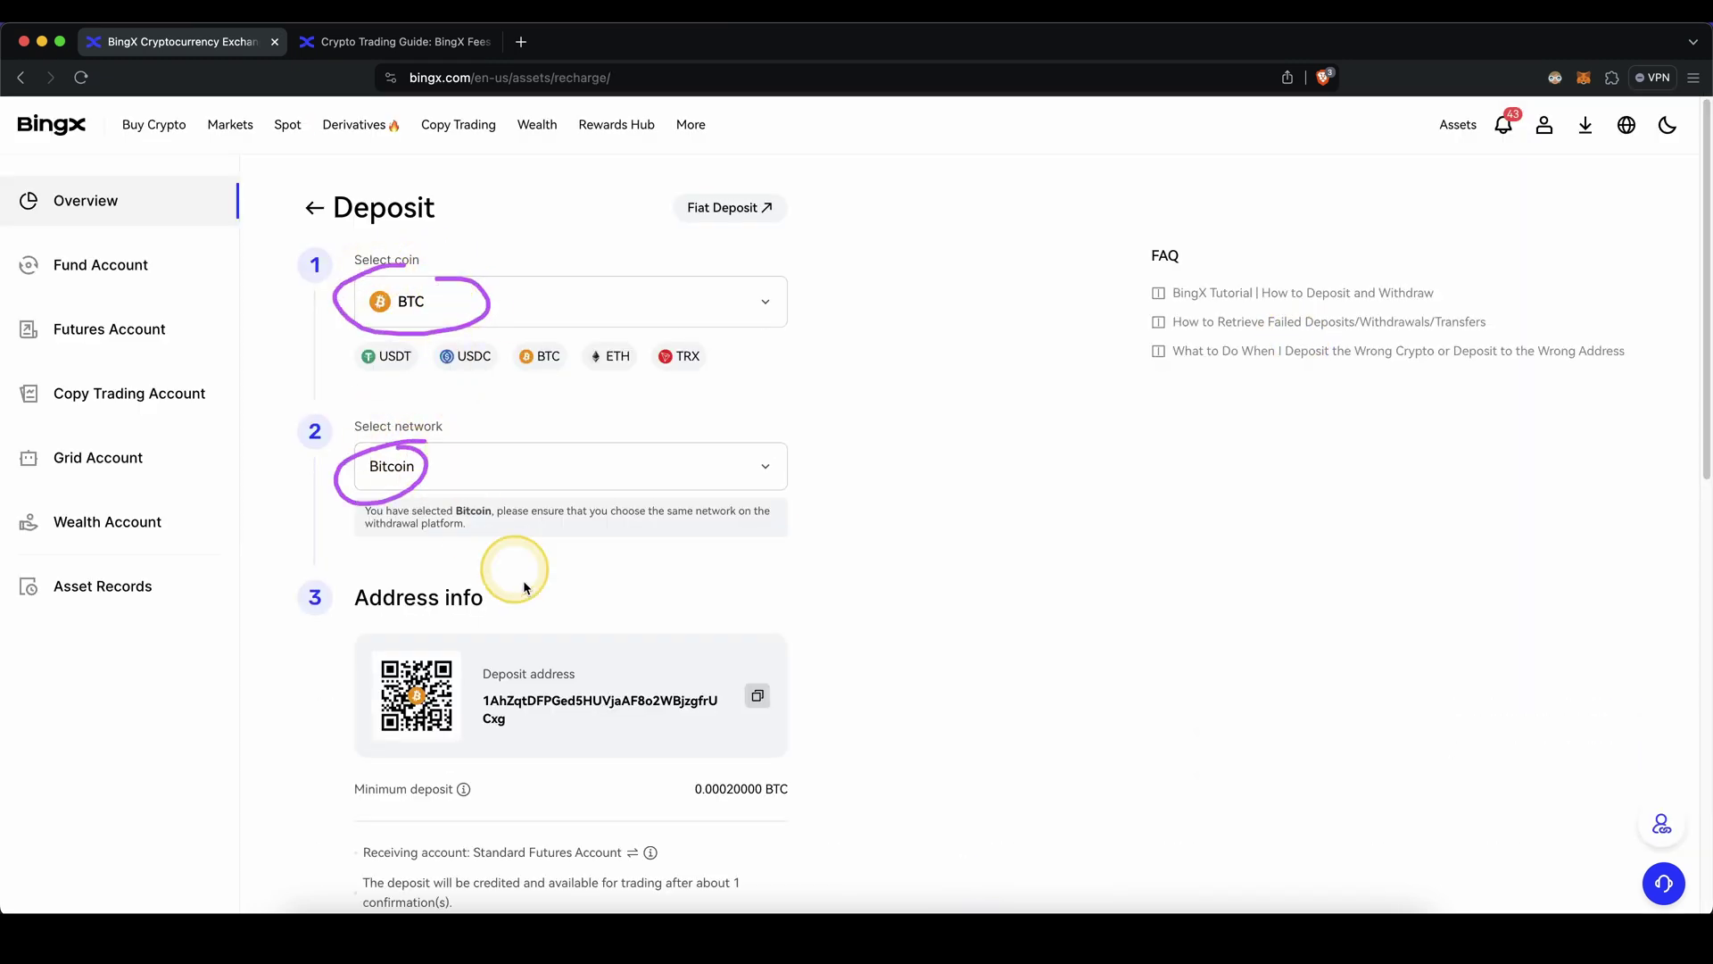
pyautogui.moveTo(589, 647); pyautogui.dragTo(456, 650)
pyautogui.moveTo(565, 792); pyautogui.dragTo(624, 635)
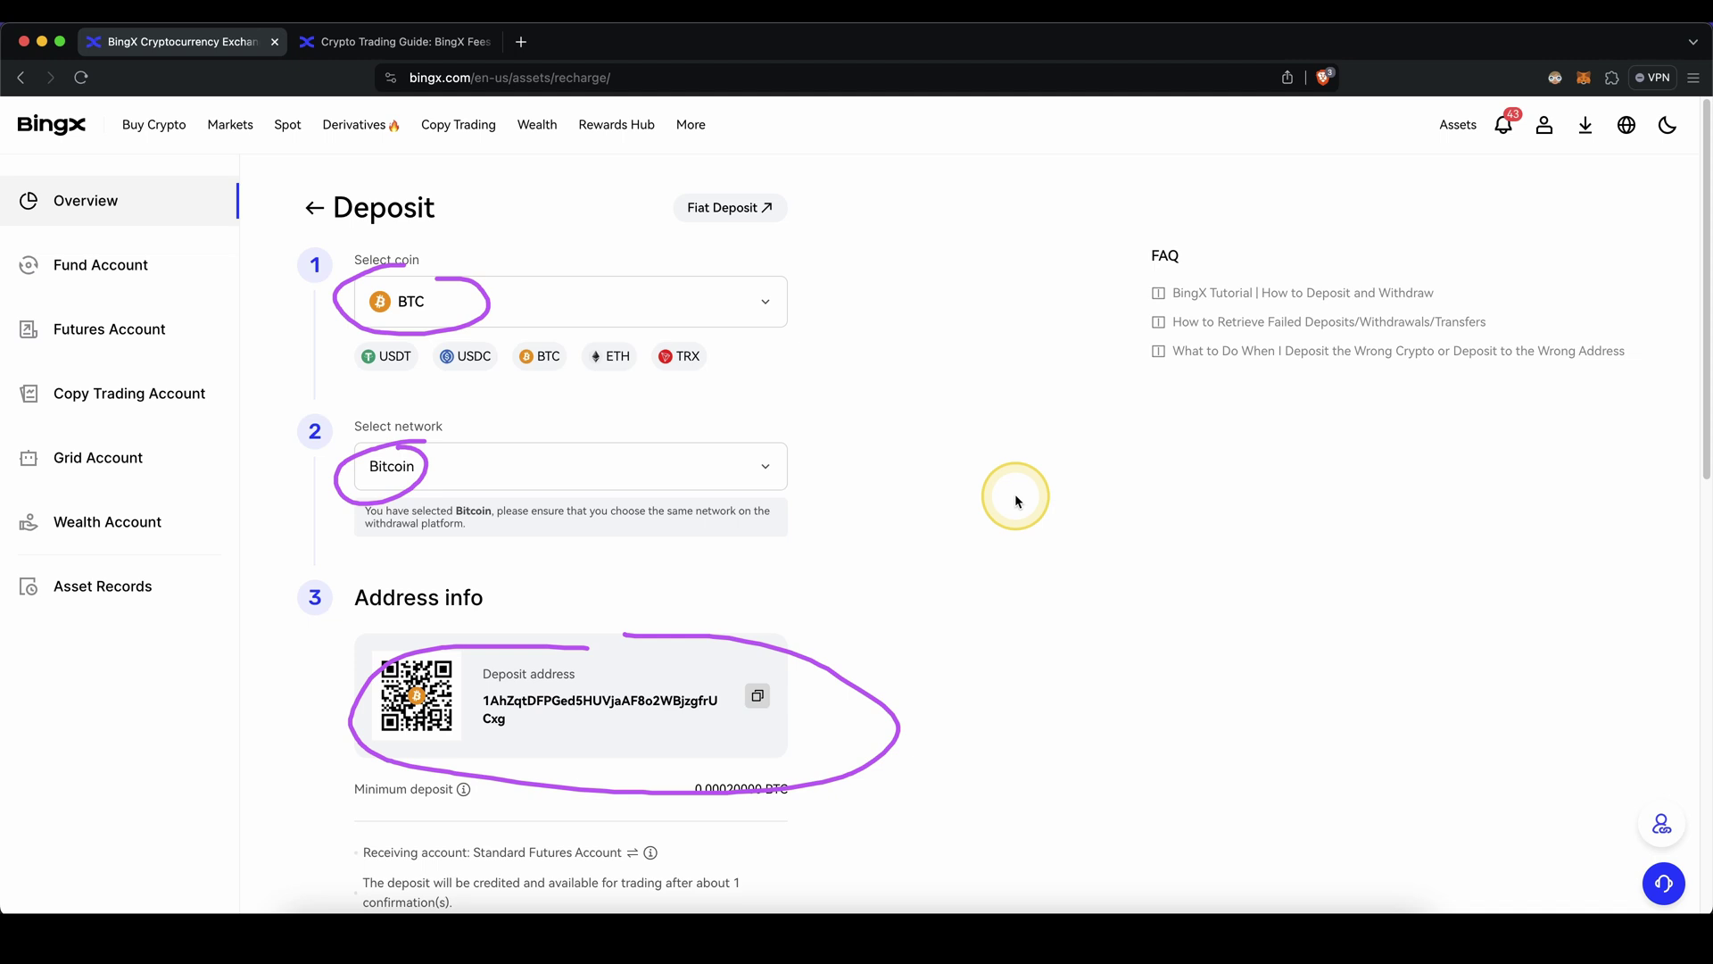
pyautogui.moveTo(1014, 493); pyautogui.dragTo(724, 314)
pyautogui.moveTo(917, 490); pyautogui.dragTo(752, 486)
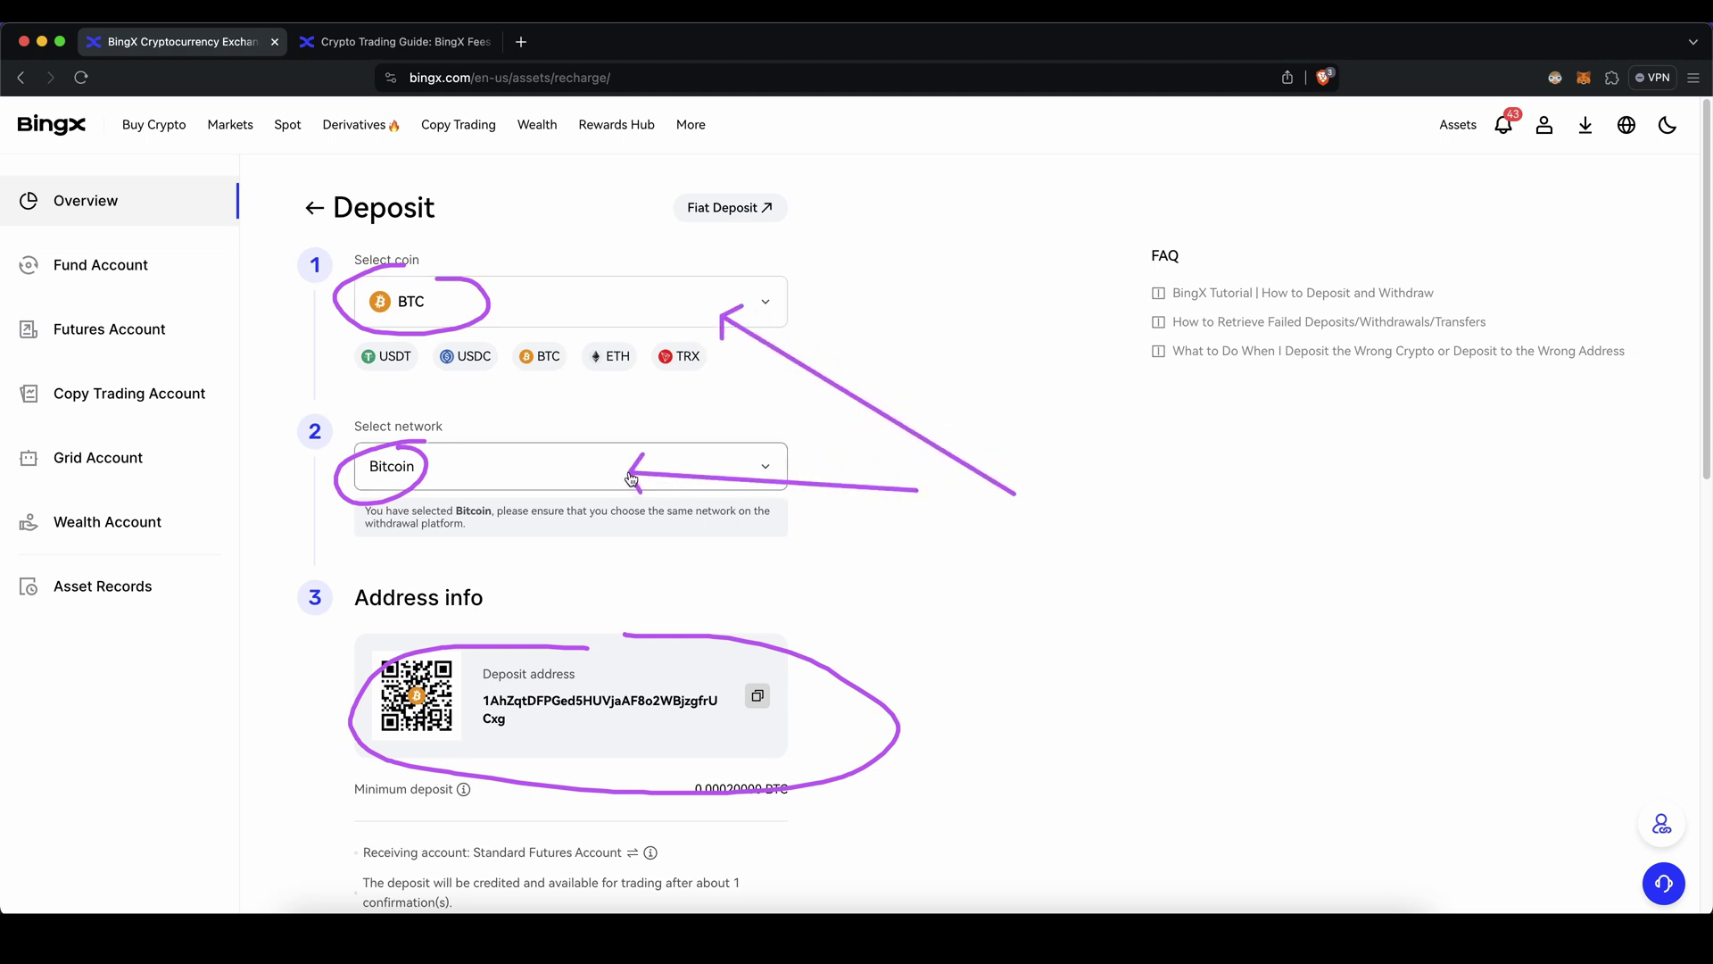
pyautogui.moveTo(1021, 507); pyautogui.dragTo(734, 699)
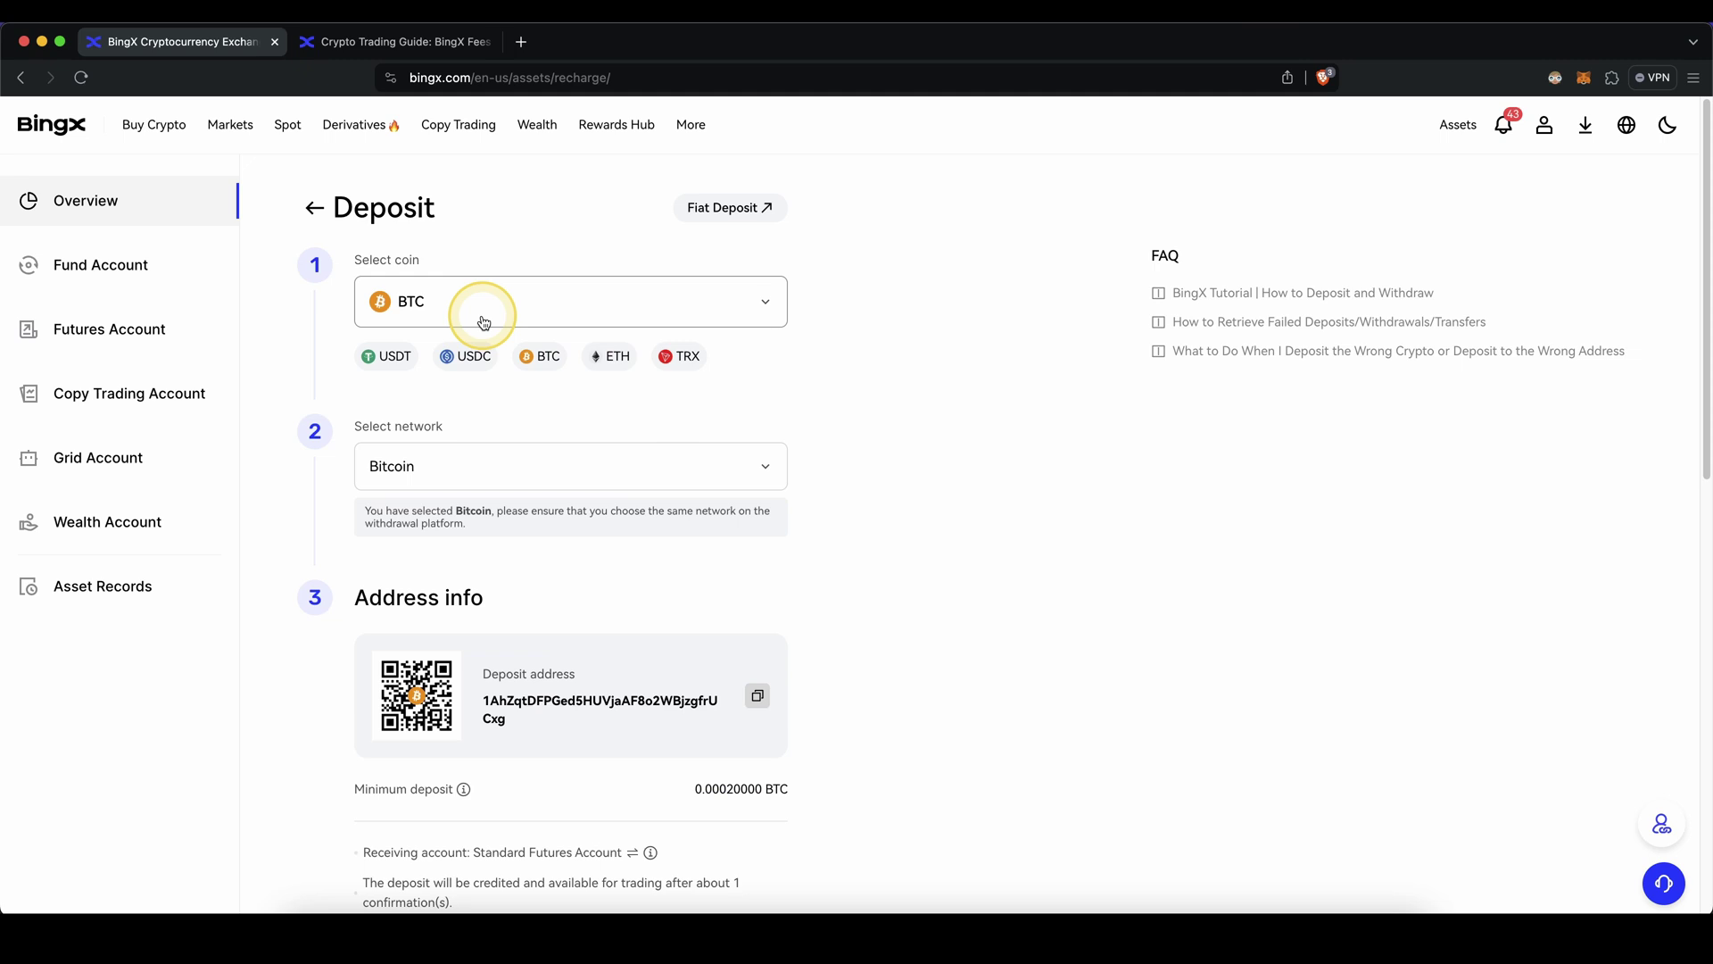
pyautogui.moveTo(436, 277)
pyautogui.mouseDown()
pyautogui.moveTo(410, 323)
pyautogui.moveTo(443, 269)
pyautogui.mouseUp()
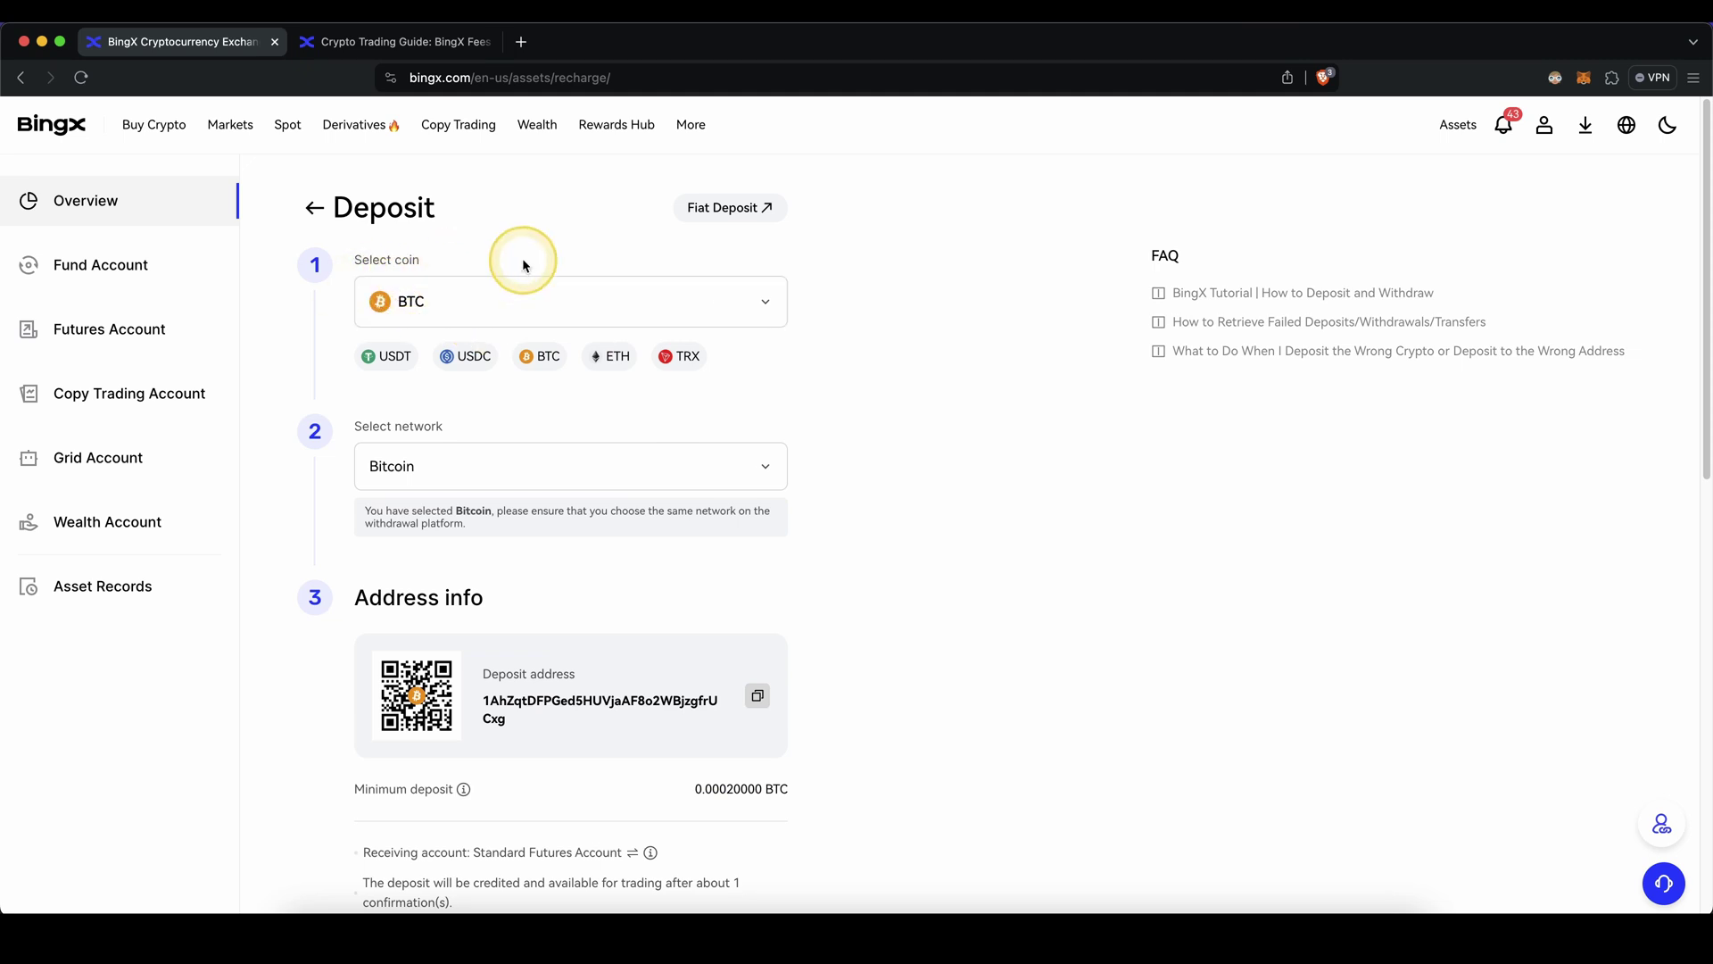
pyautogui.moveTo(504, 260); pyautogui.dragTo(665, 217)
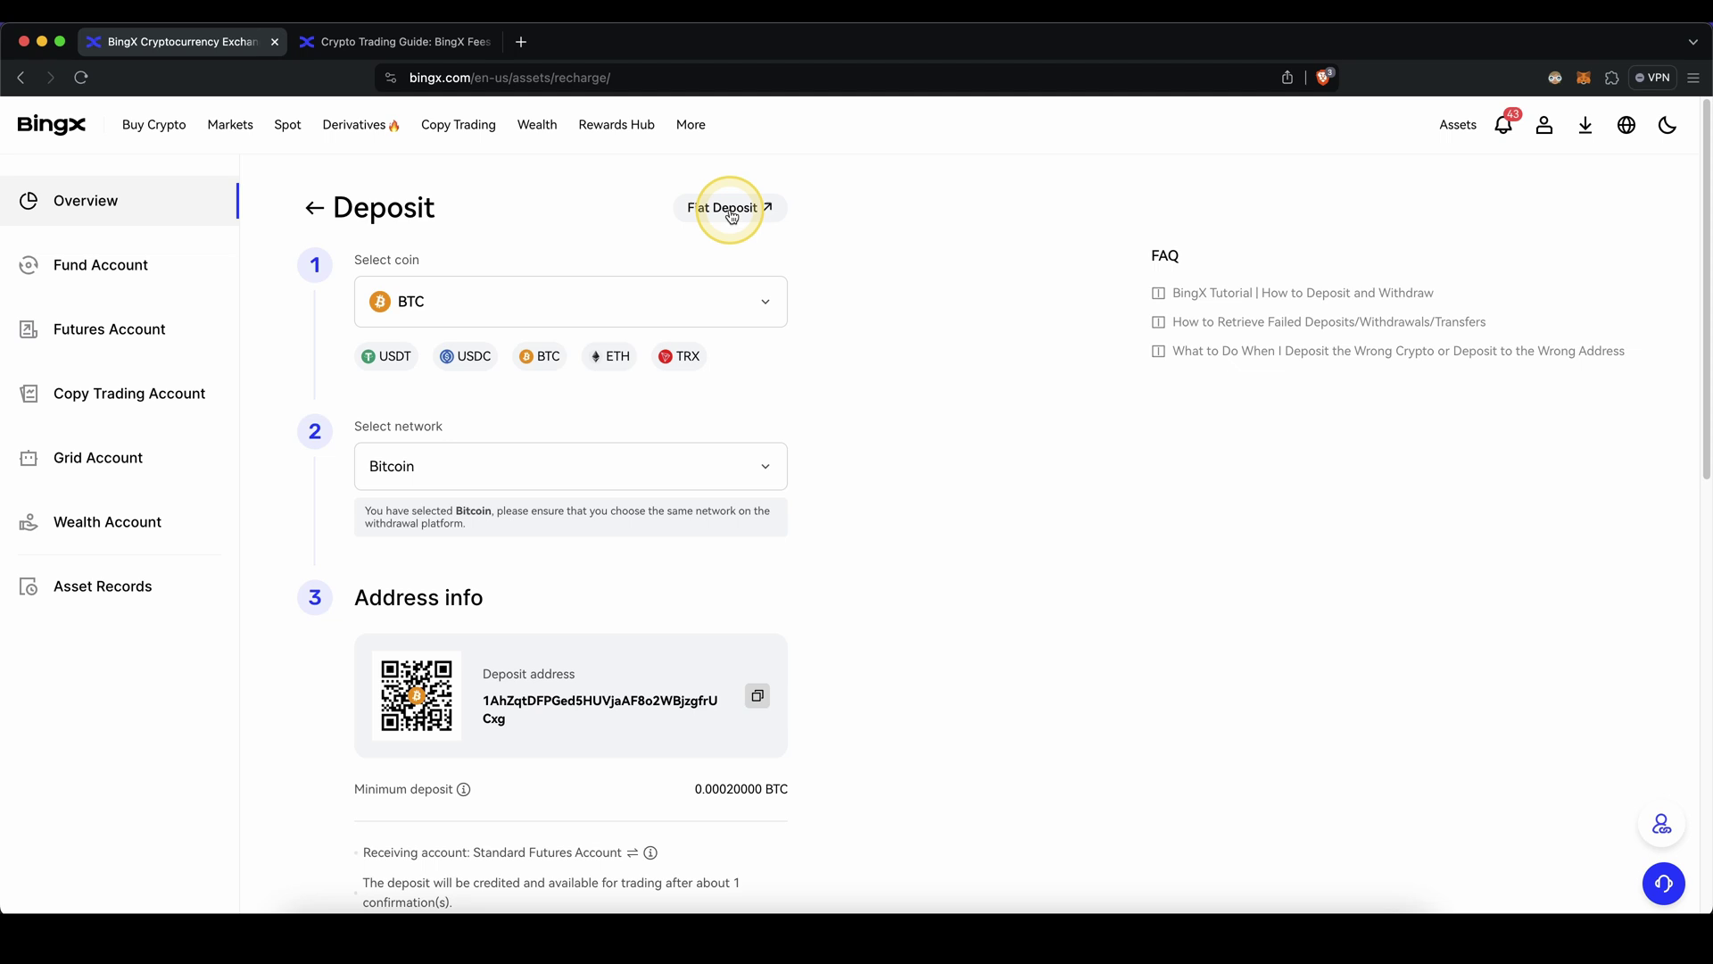
# Enter a 100 EUR fiat deposit and confirm SEPA transfer as the payment method
pyautogui.click(709, 350)
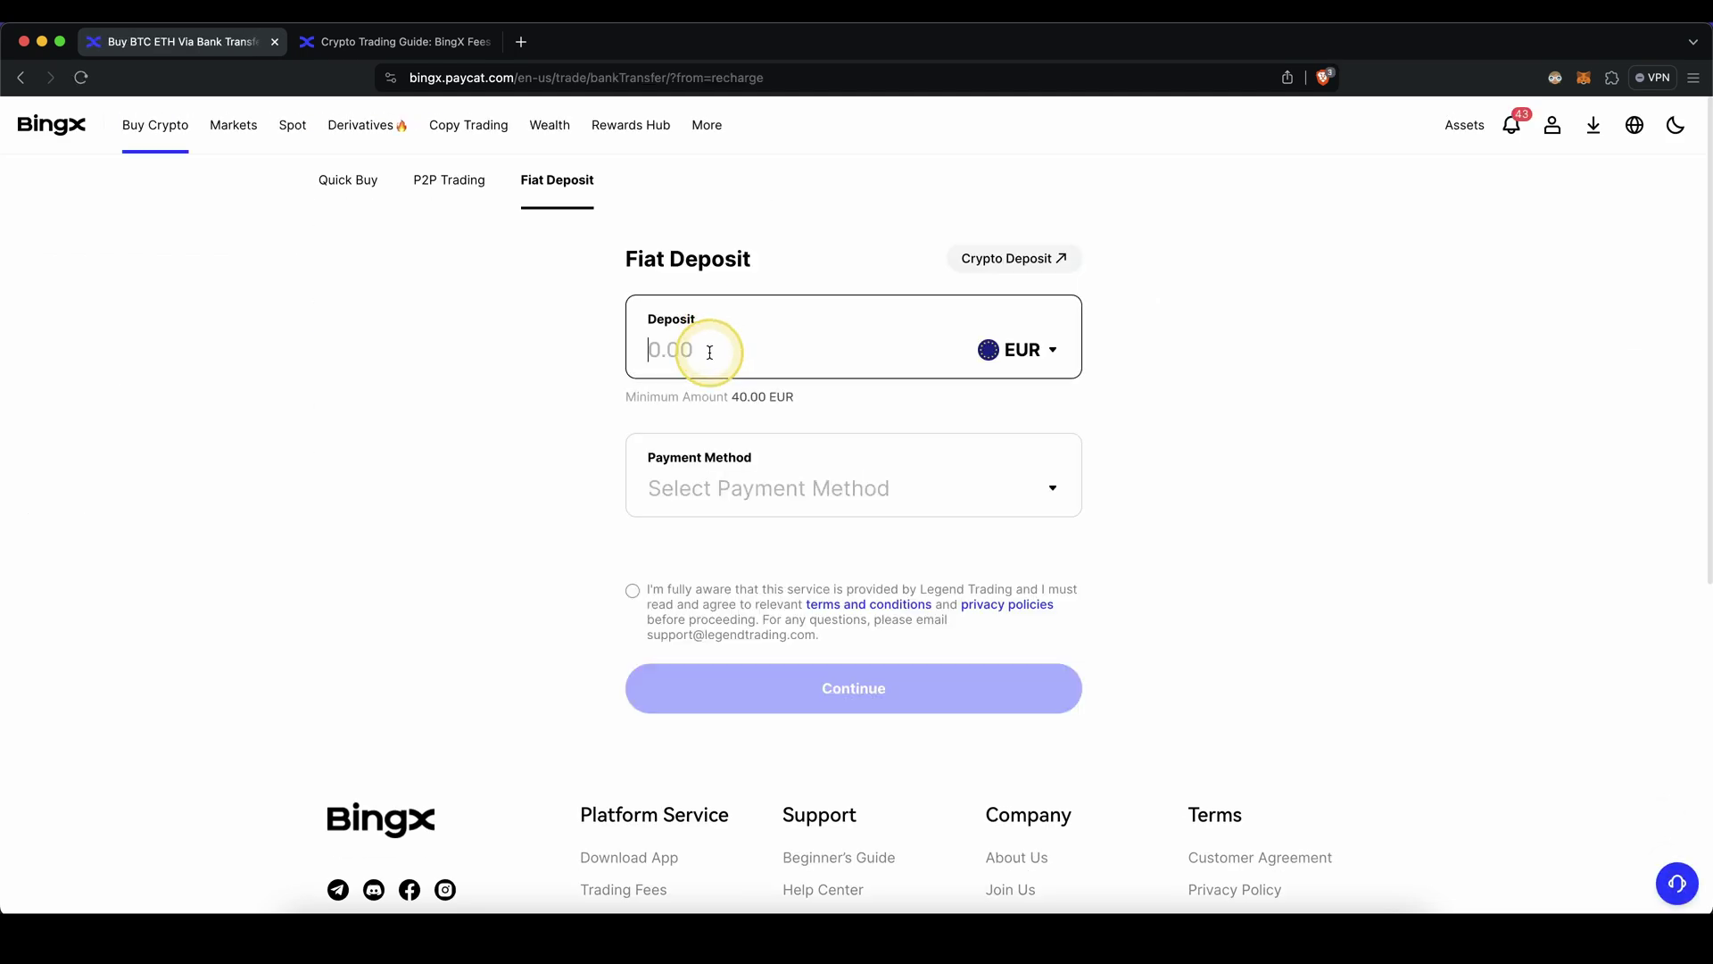
pyautogui.write('100')
pyautogui.click(1017, 349)
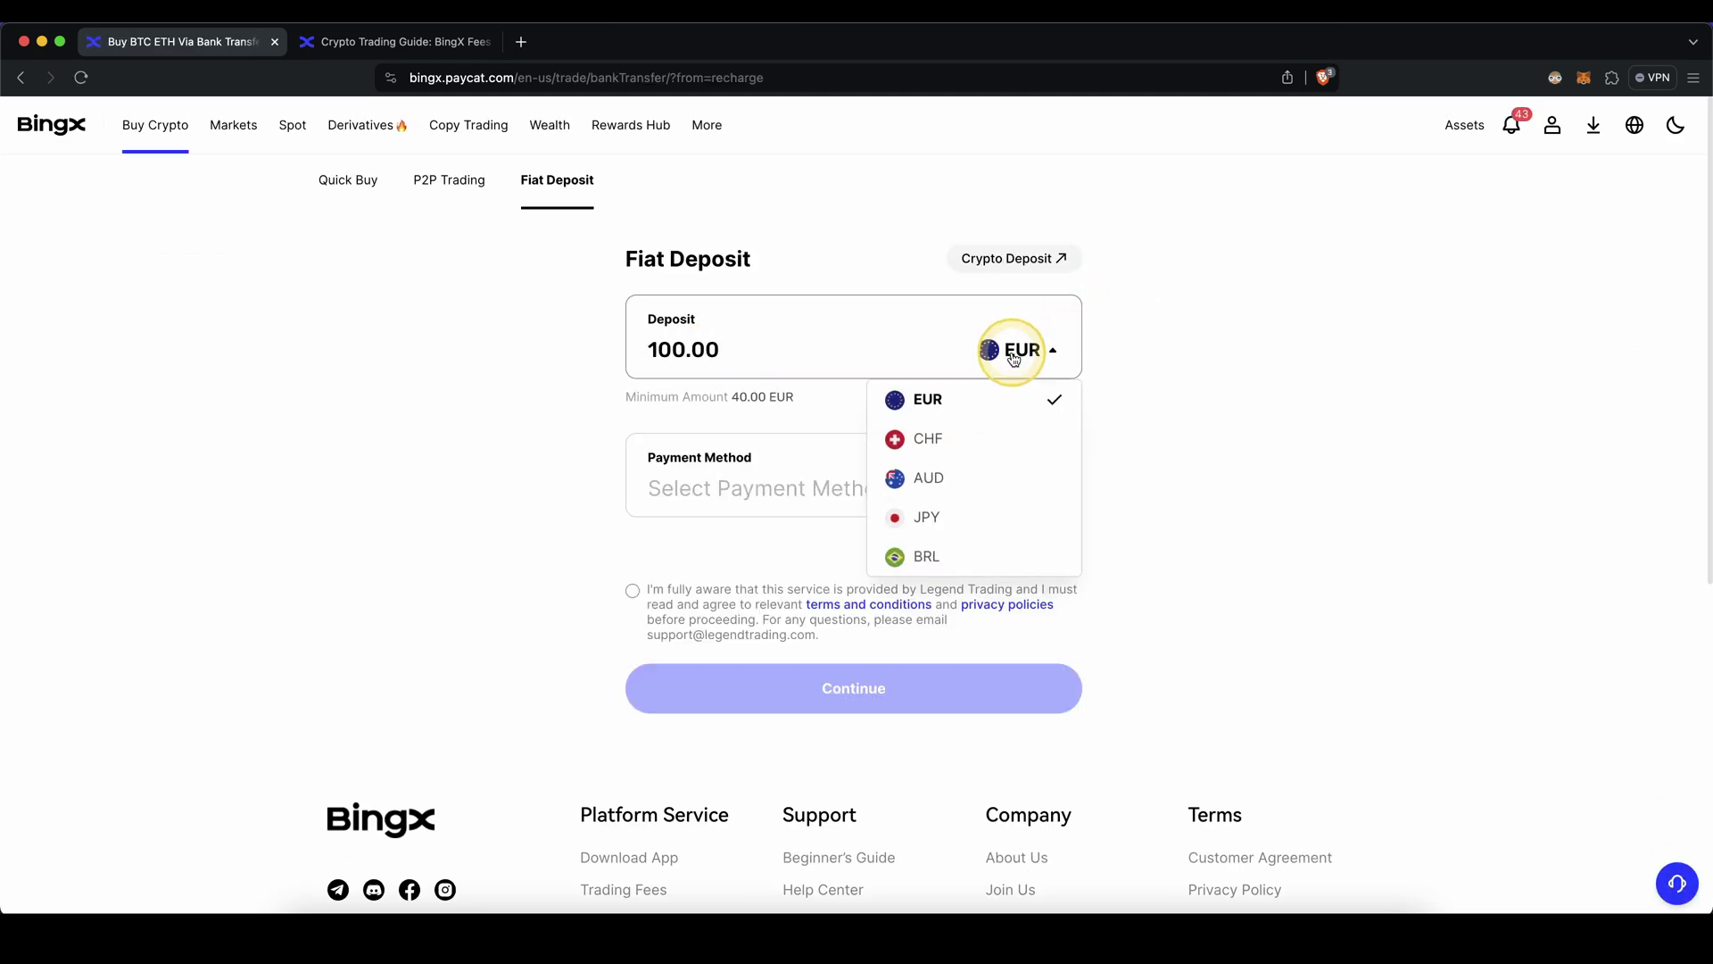
pyautogui.click(870, 496)
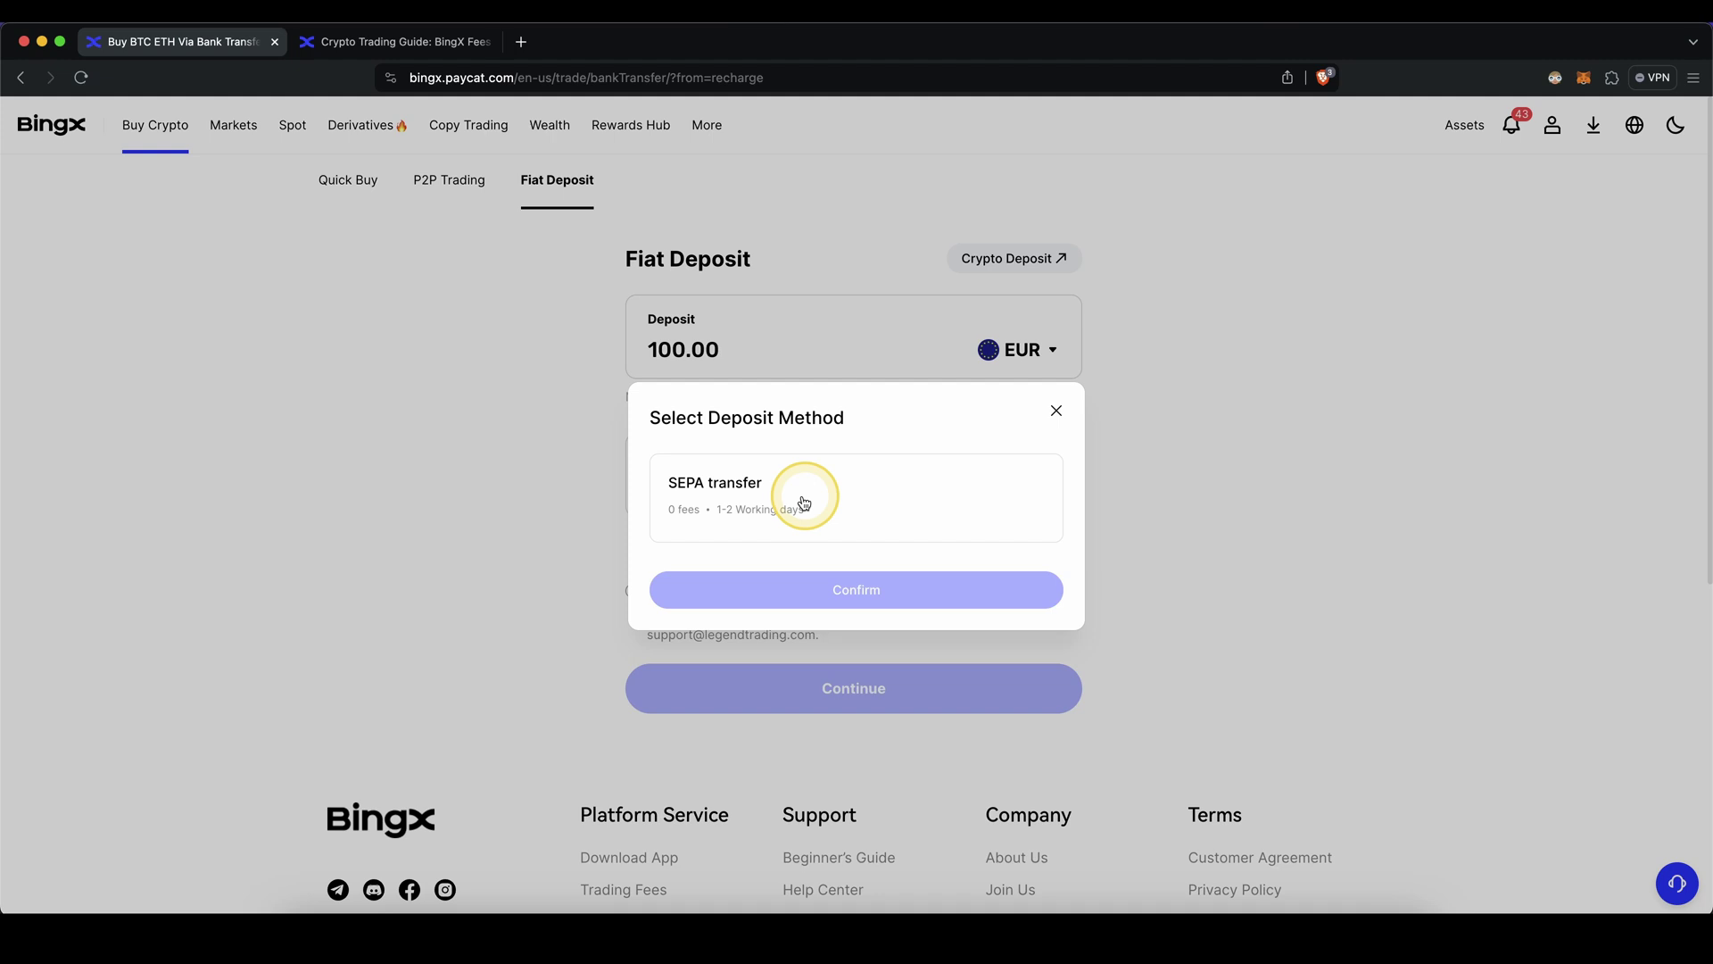
pyautogui.click(749, 499)
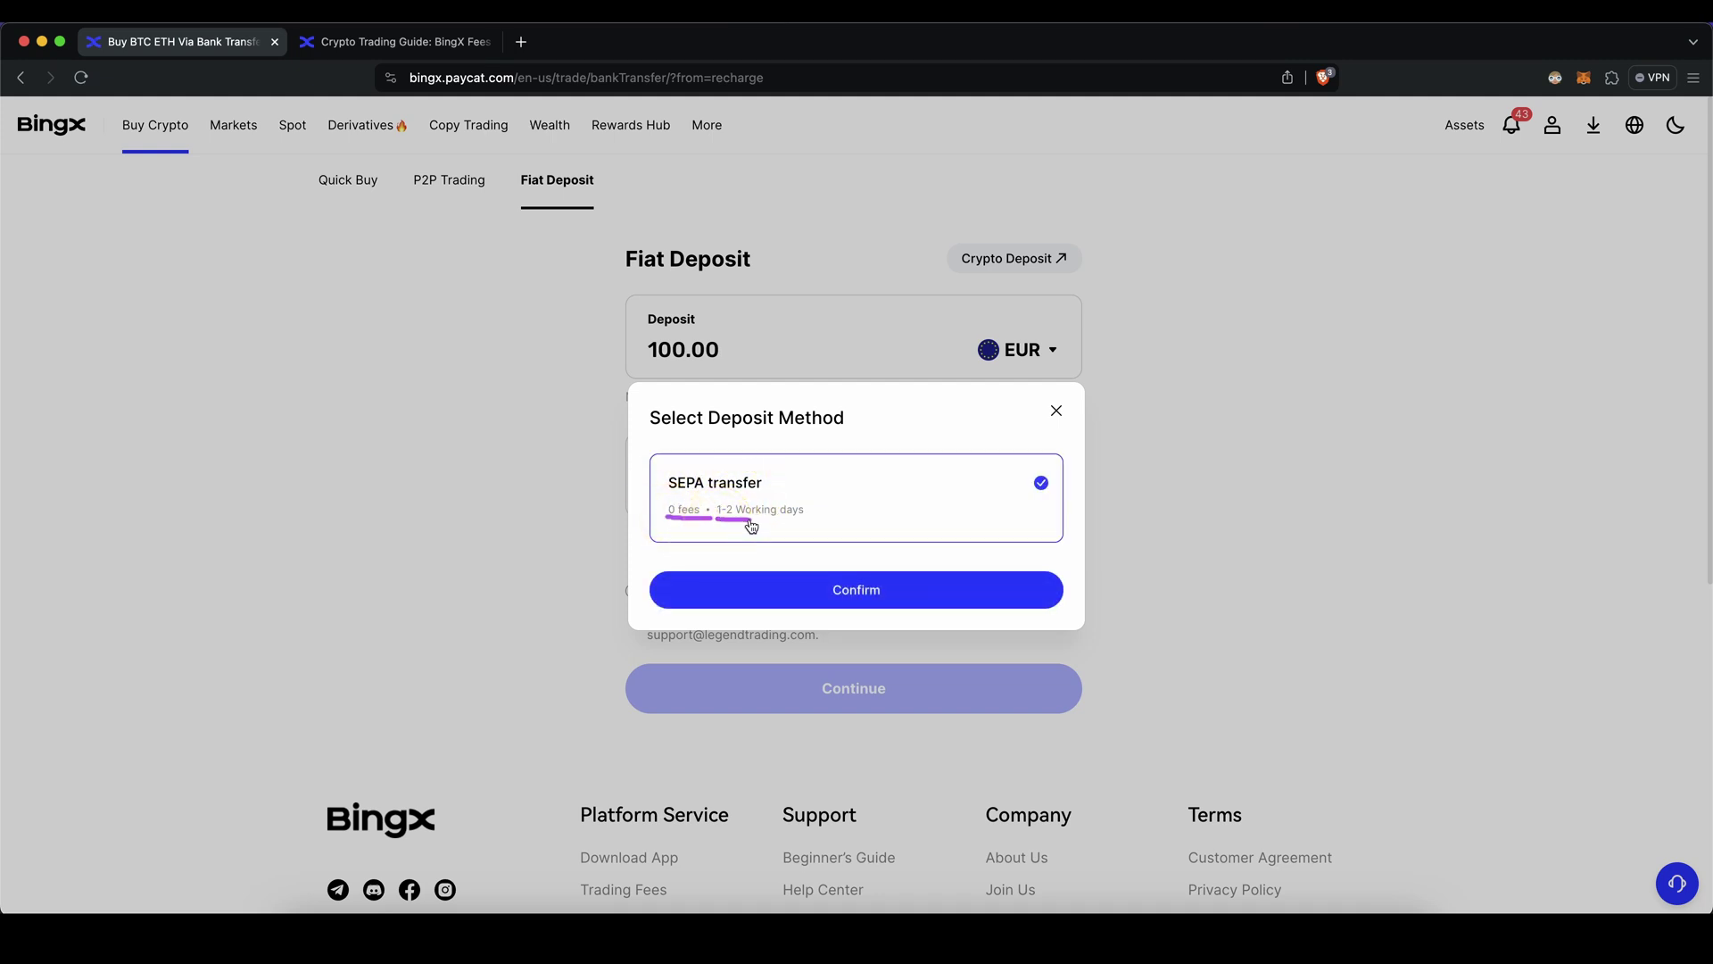
pyautogui.click(858, 589)
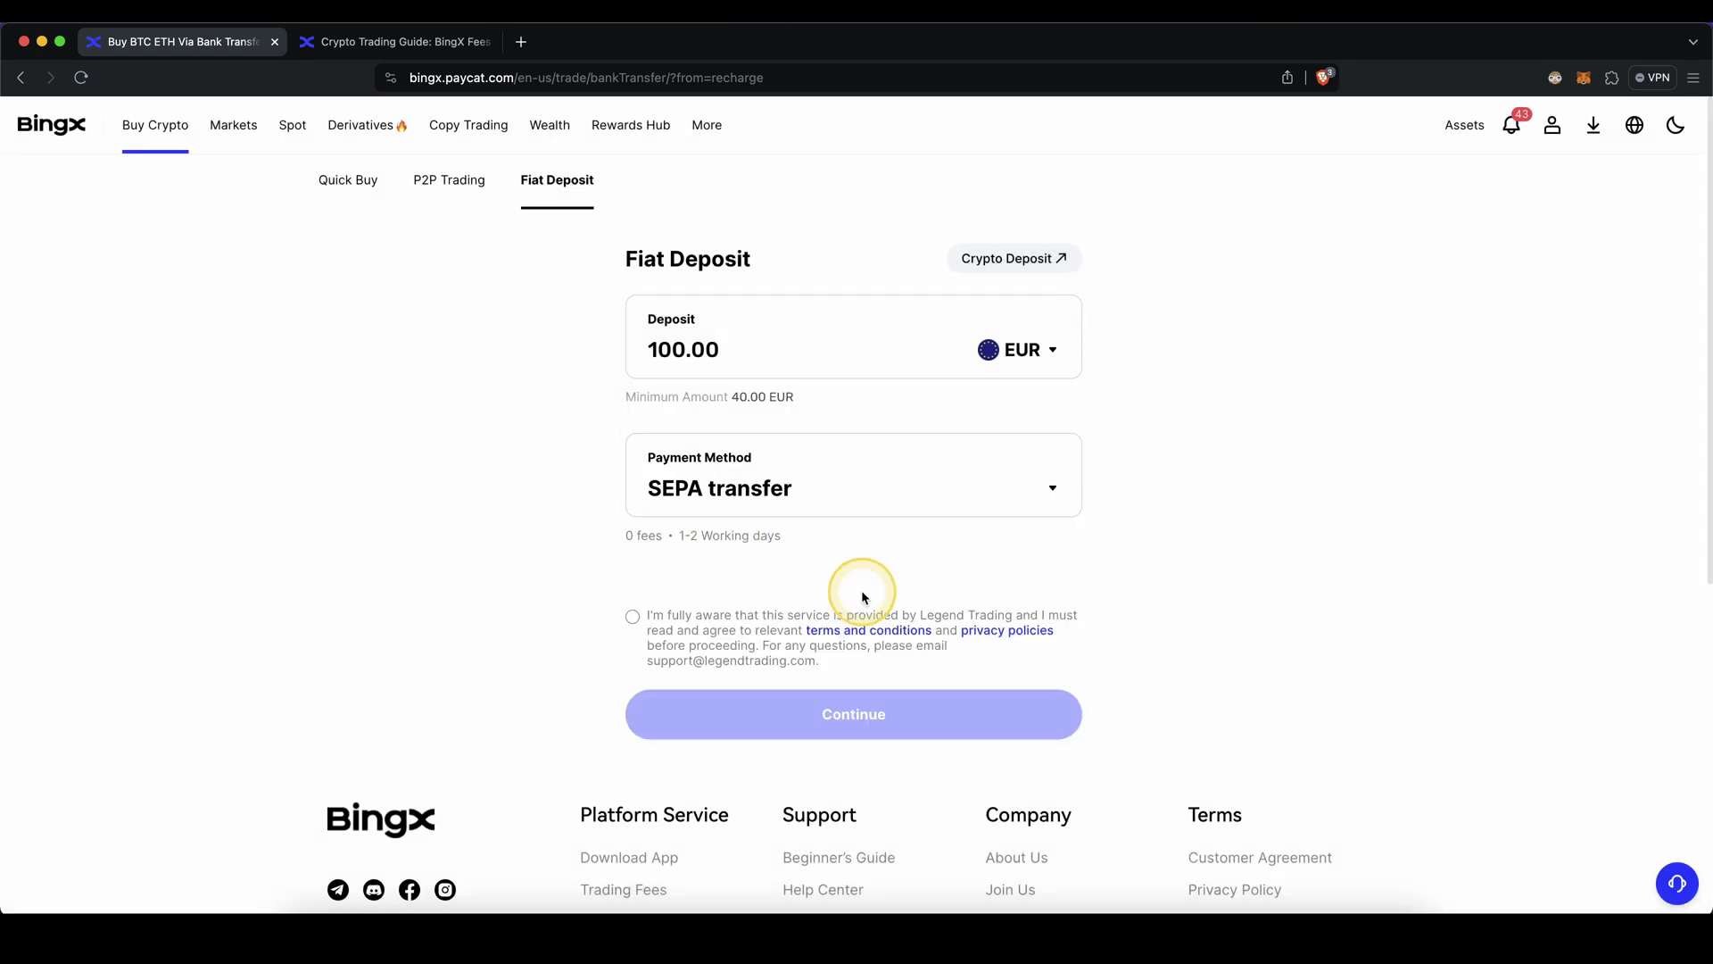
# Accept the service terms and privacy policies and continue the fiat deposit request
pyautogui.click(635, 618)
pyautogui.click(856, 719)
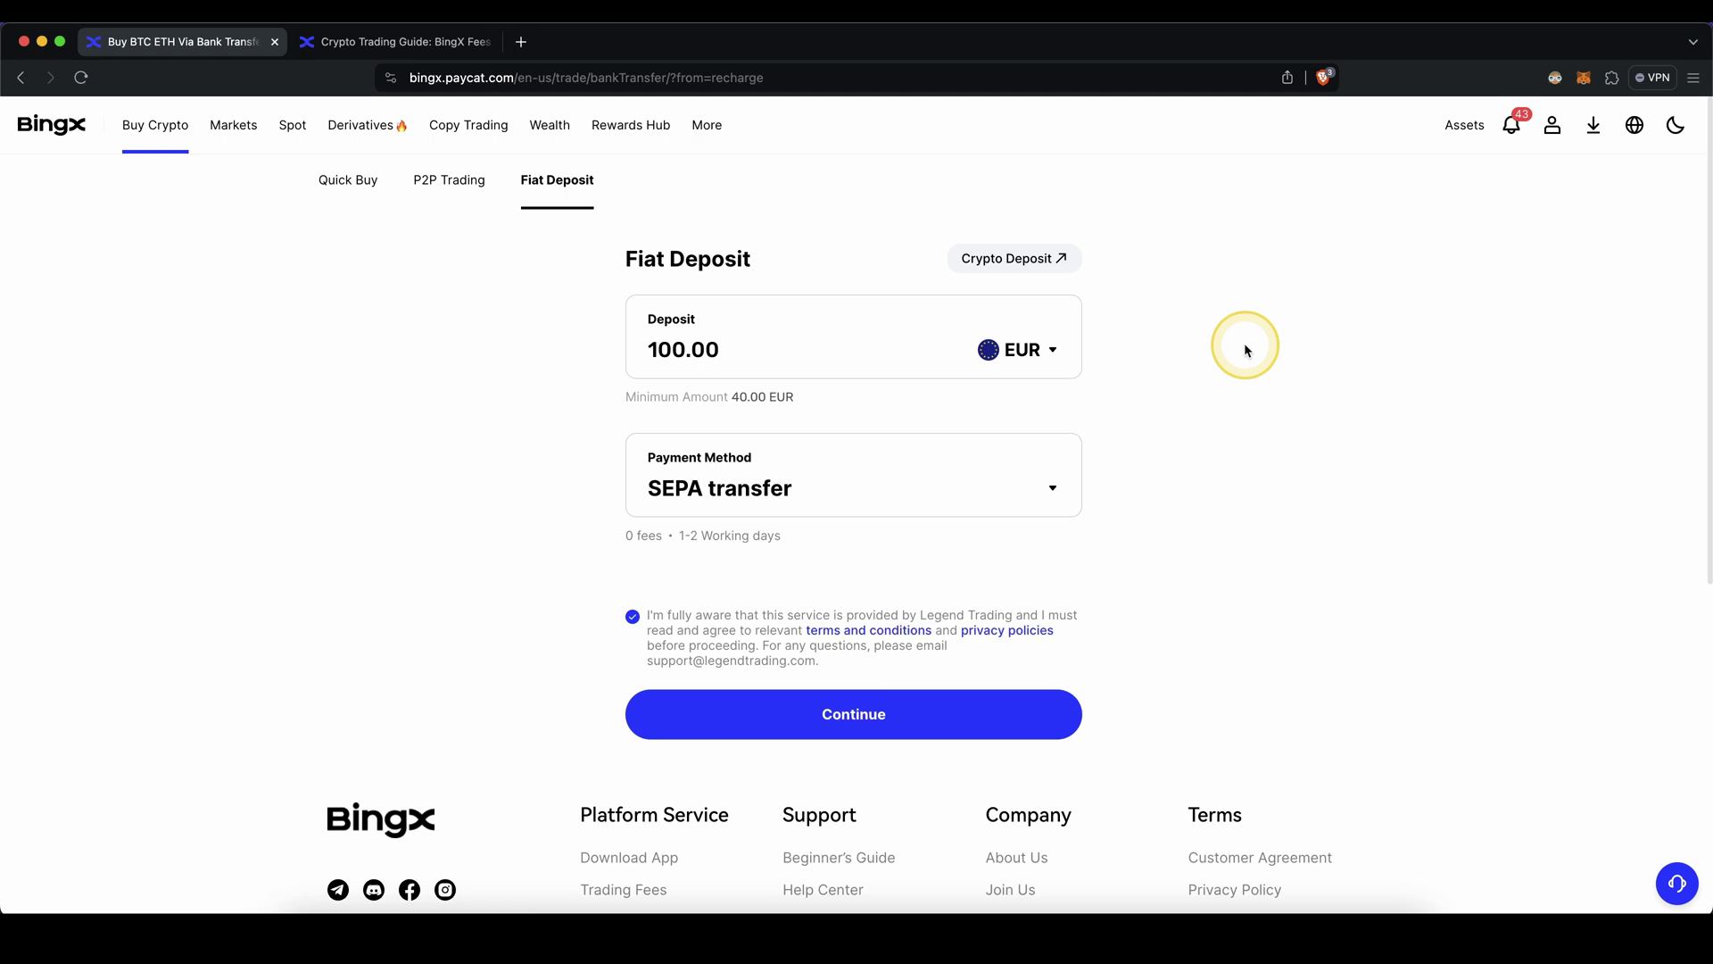
pyautogui.moveTo(1248, 345); pyautogui.dragTo(1394, 350)
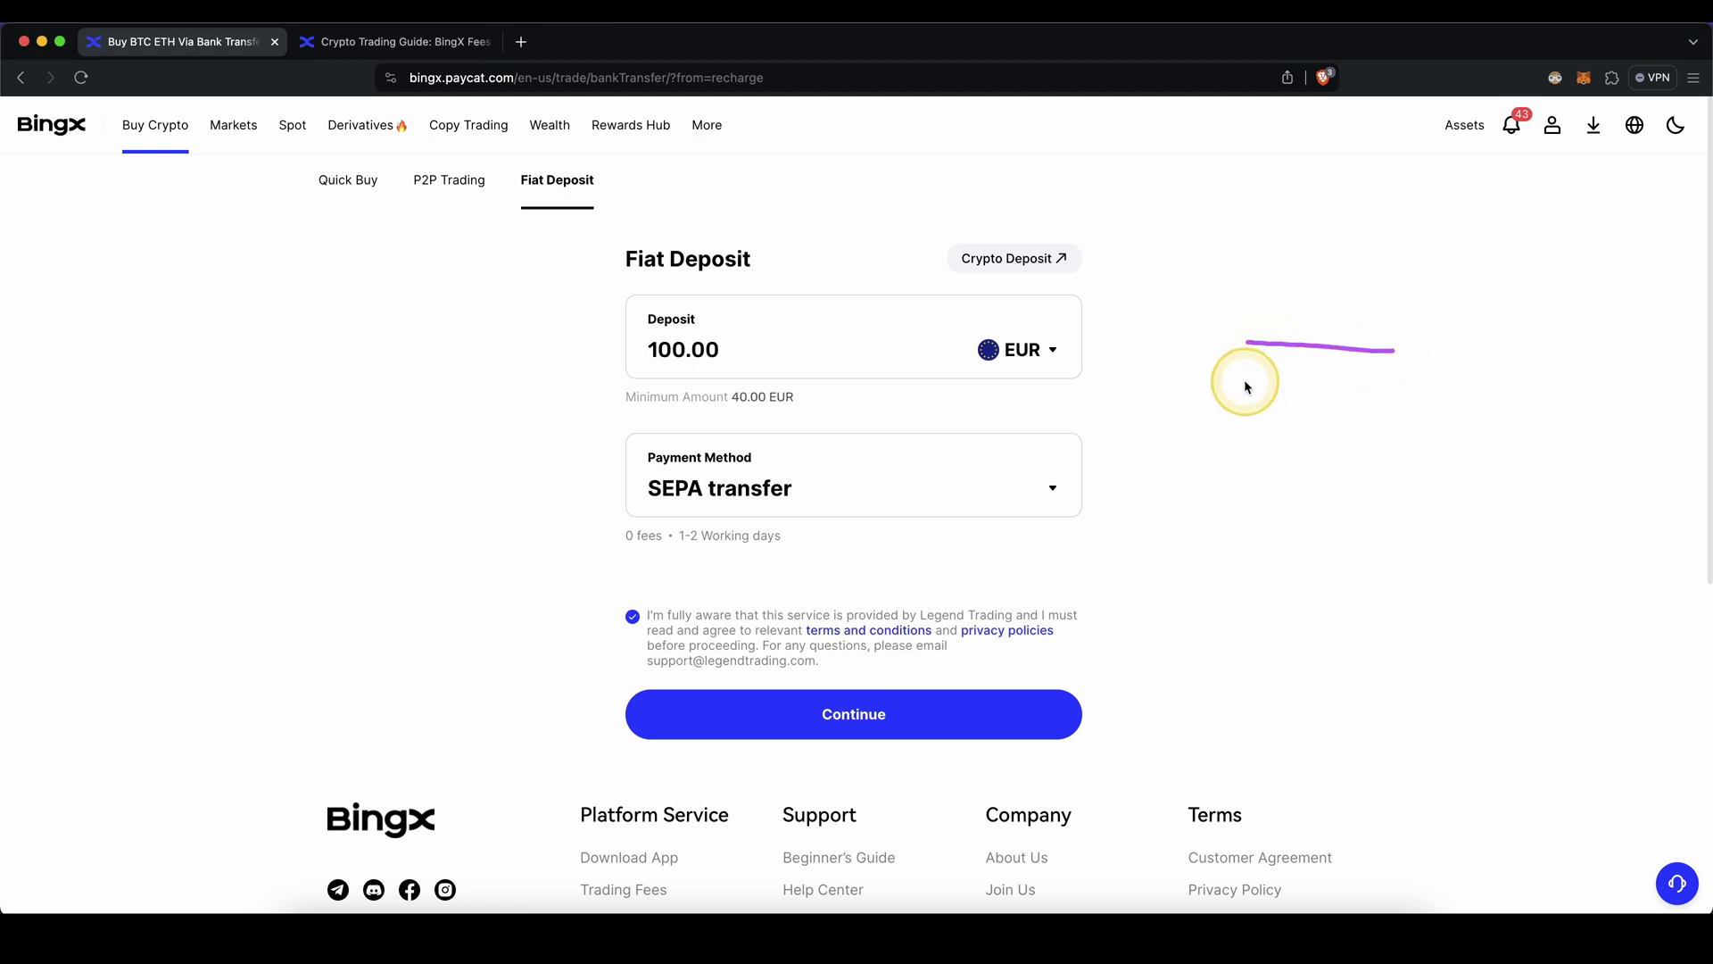
pyautogui.moveTo(1248, 378); pyautogui.dragTo(1383, 382)
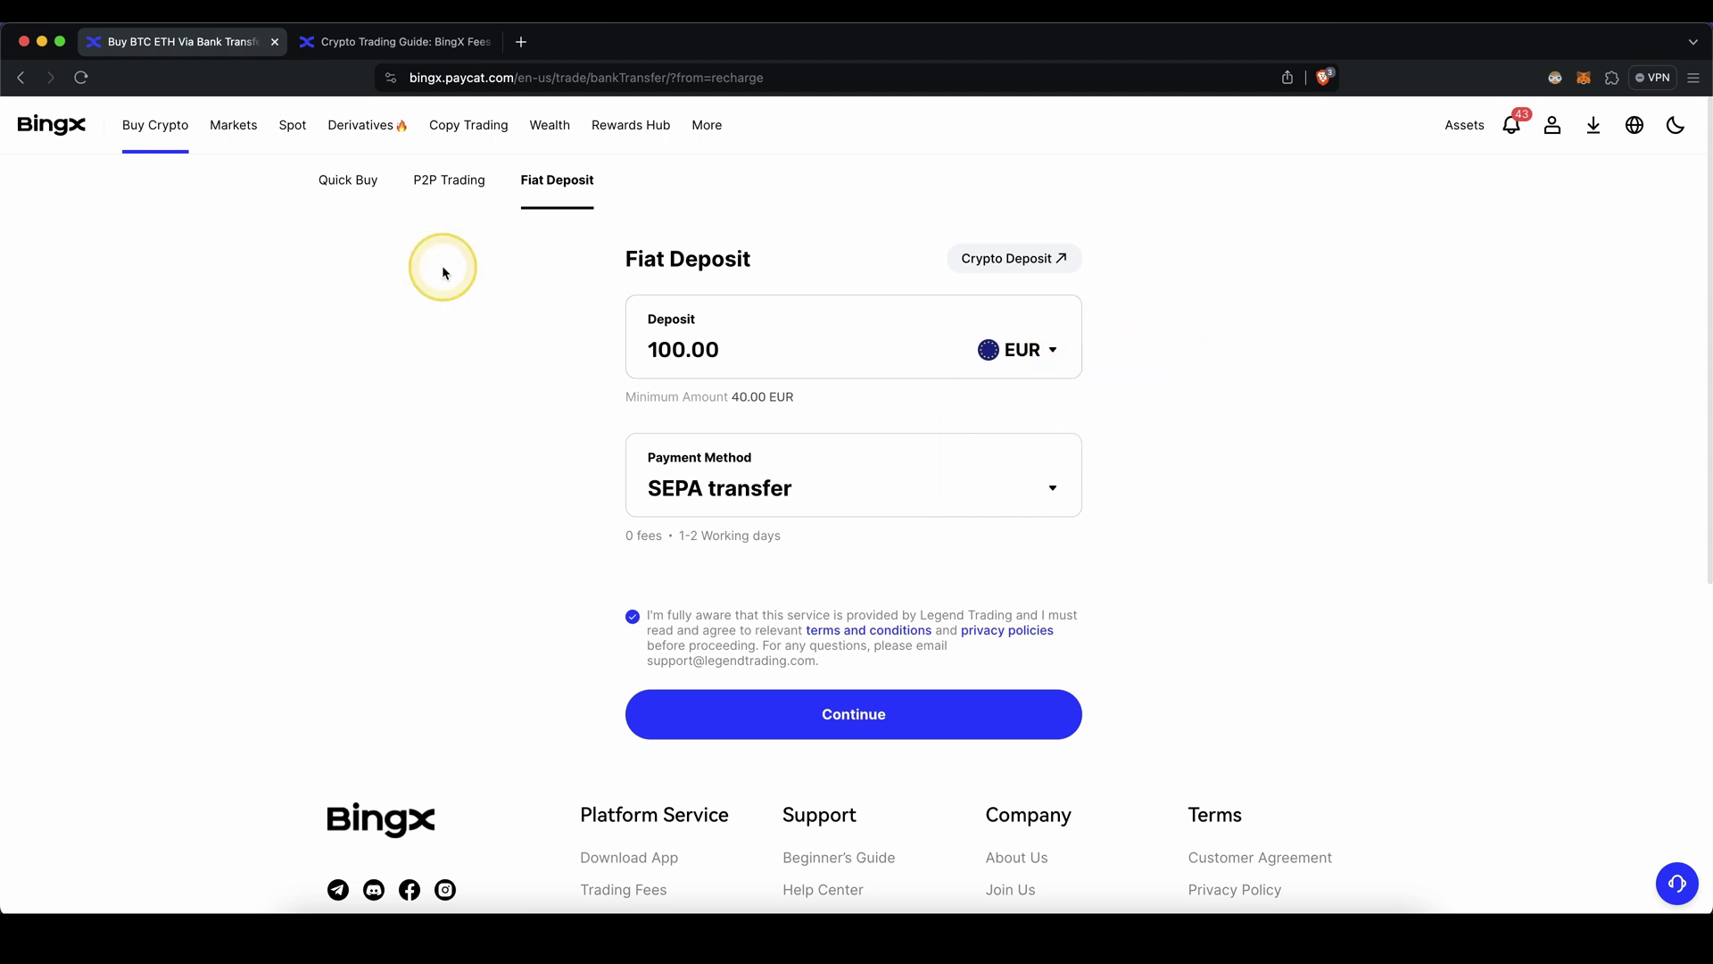
# Start a Quick Buy paying 100 EUR, quoted at 105.60 USDT
pyautogui.moveTo(157, 131)
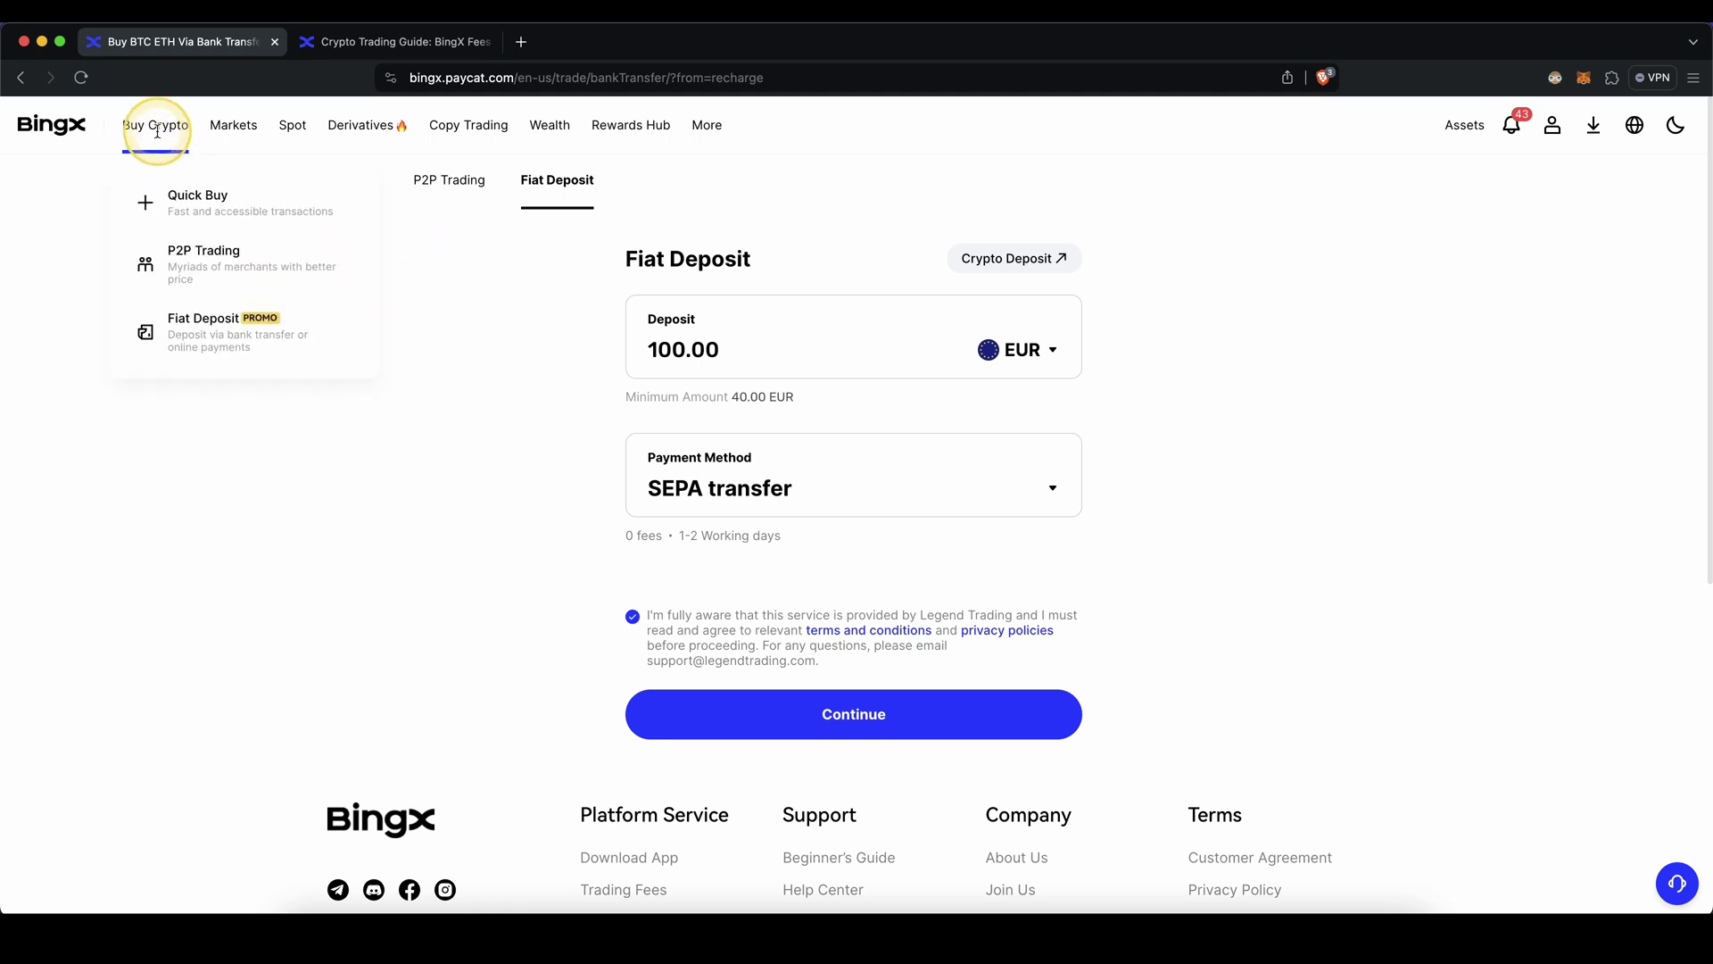
pyautogui.click(211, 211)
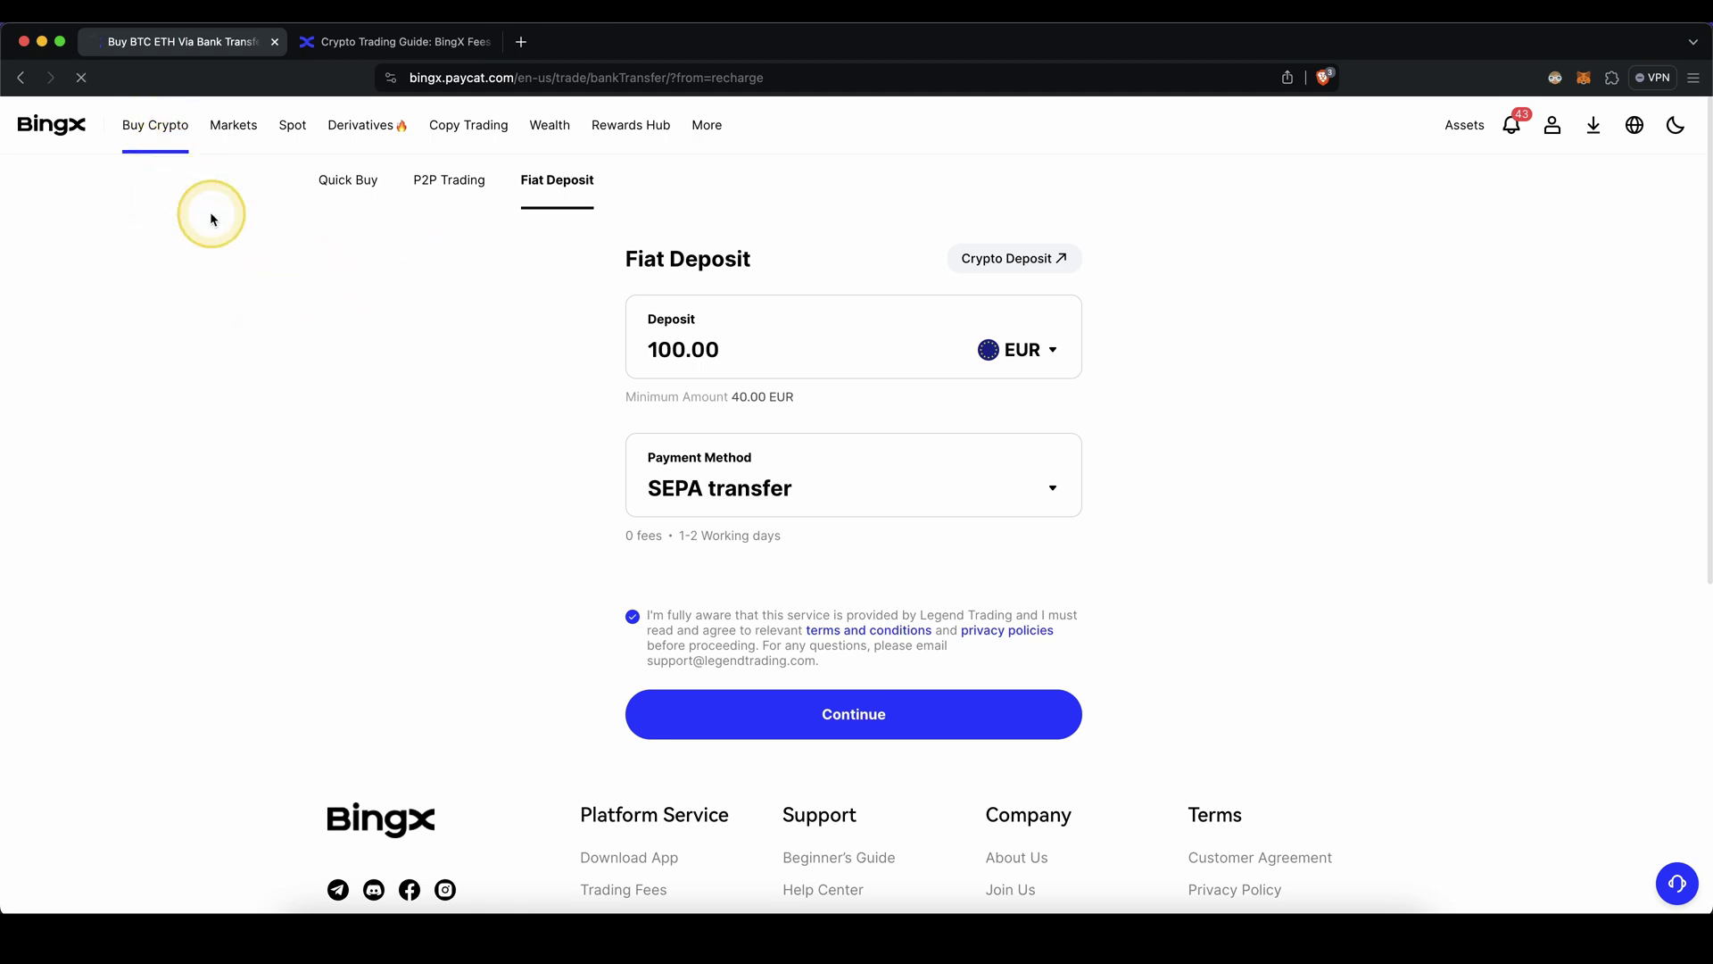
pyautogui.click(790, 398)
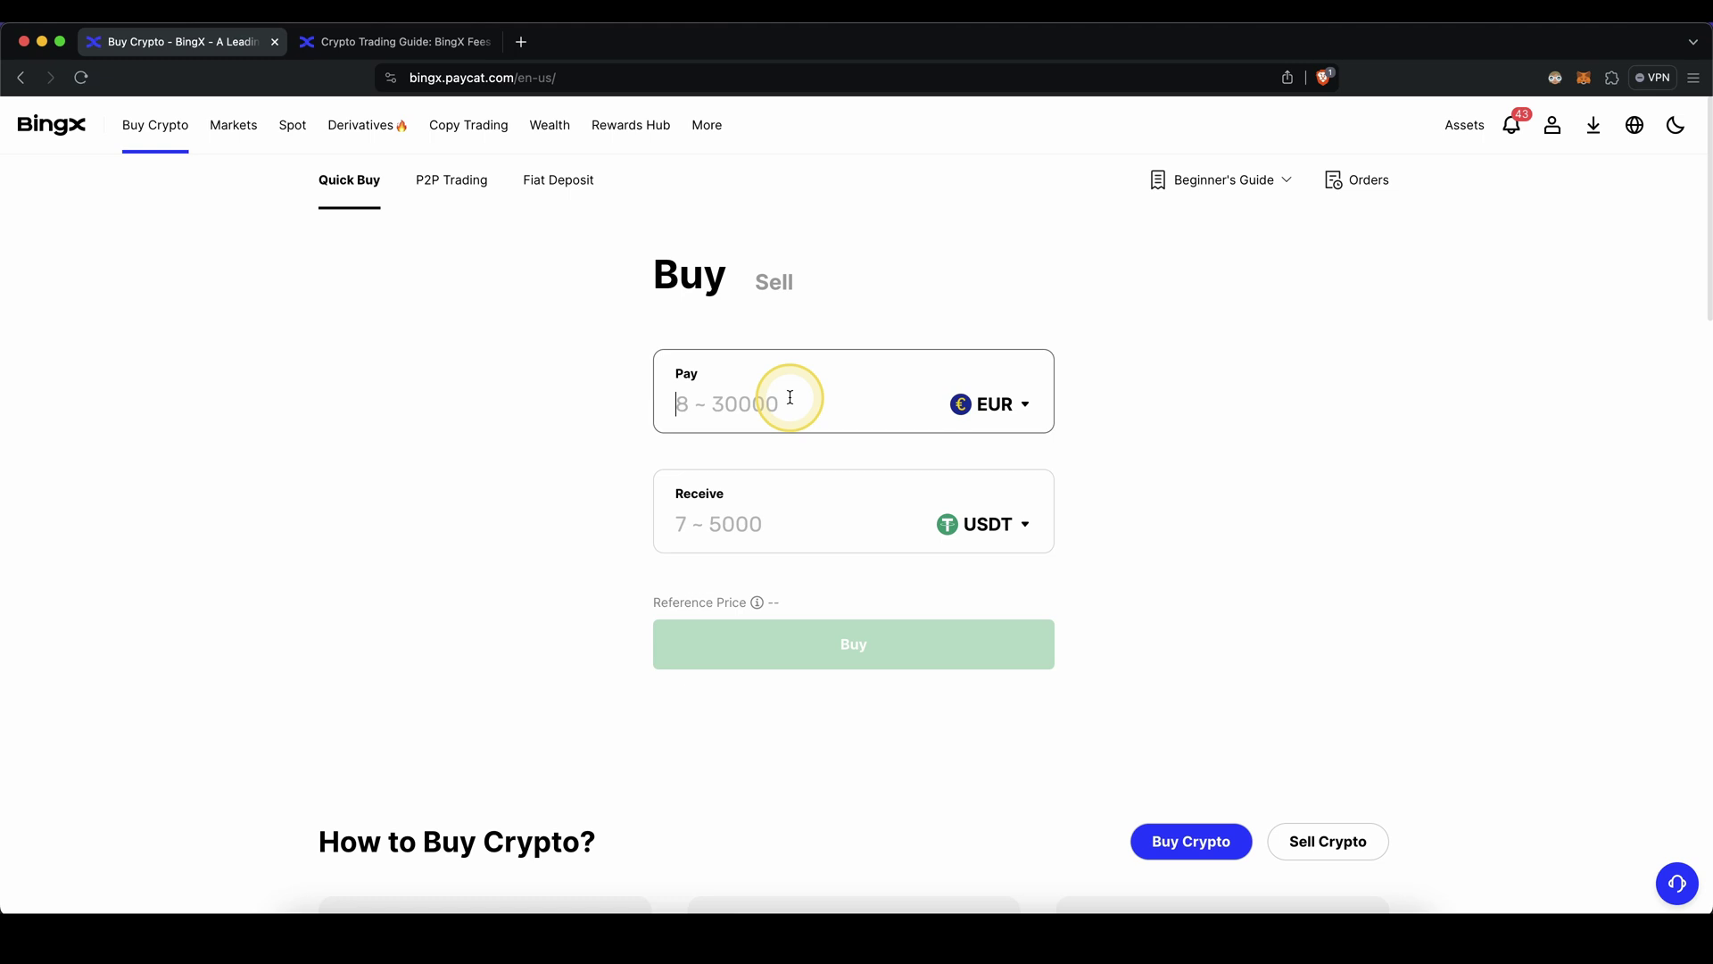
pyautogui.write('100')
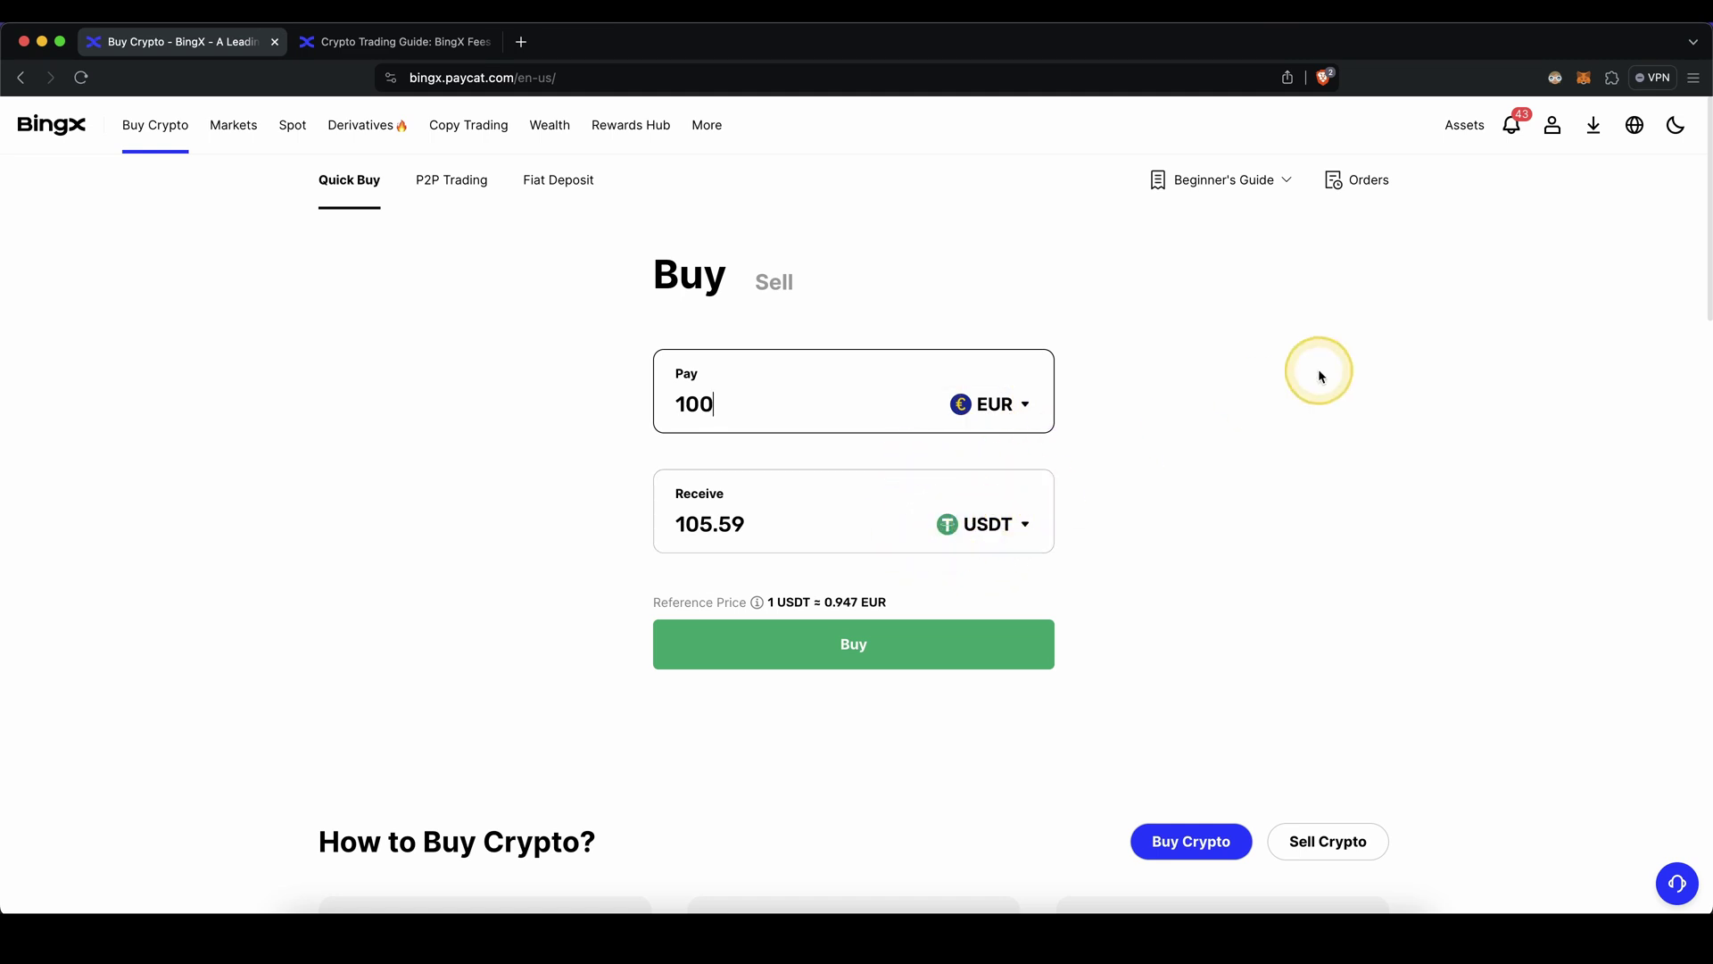
# Proceed to the payment method step and agree to the terms so Add a card is enabled
pyautogui.click(835, 655)
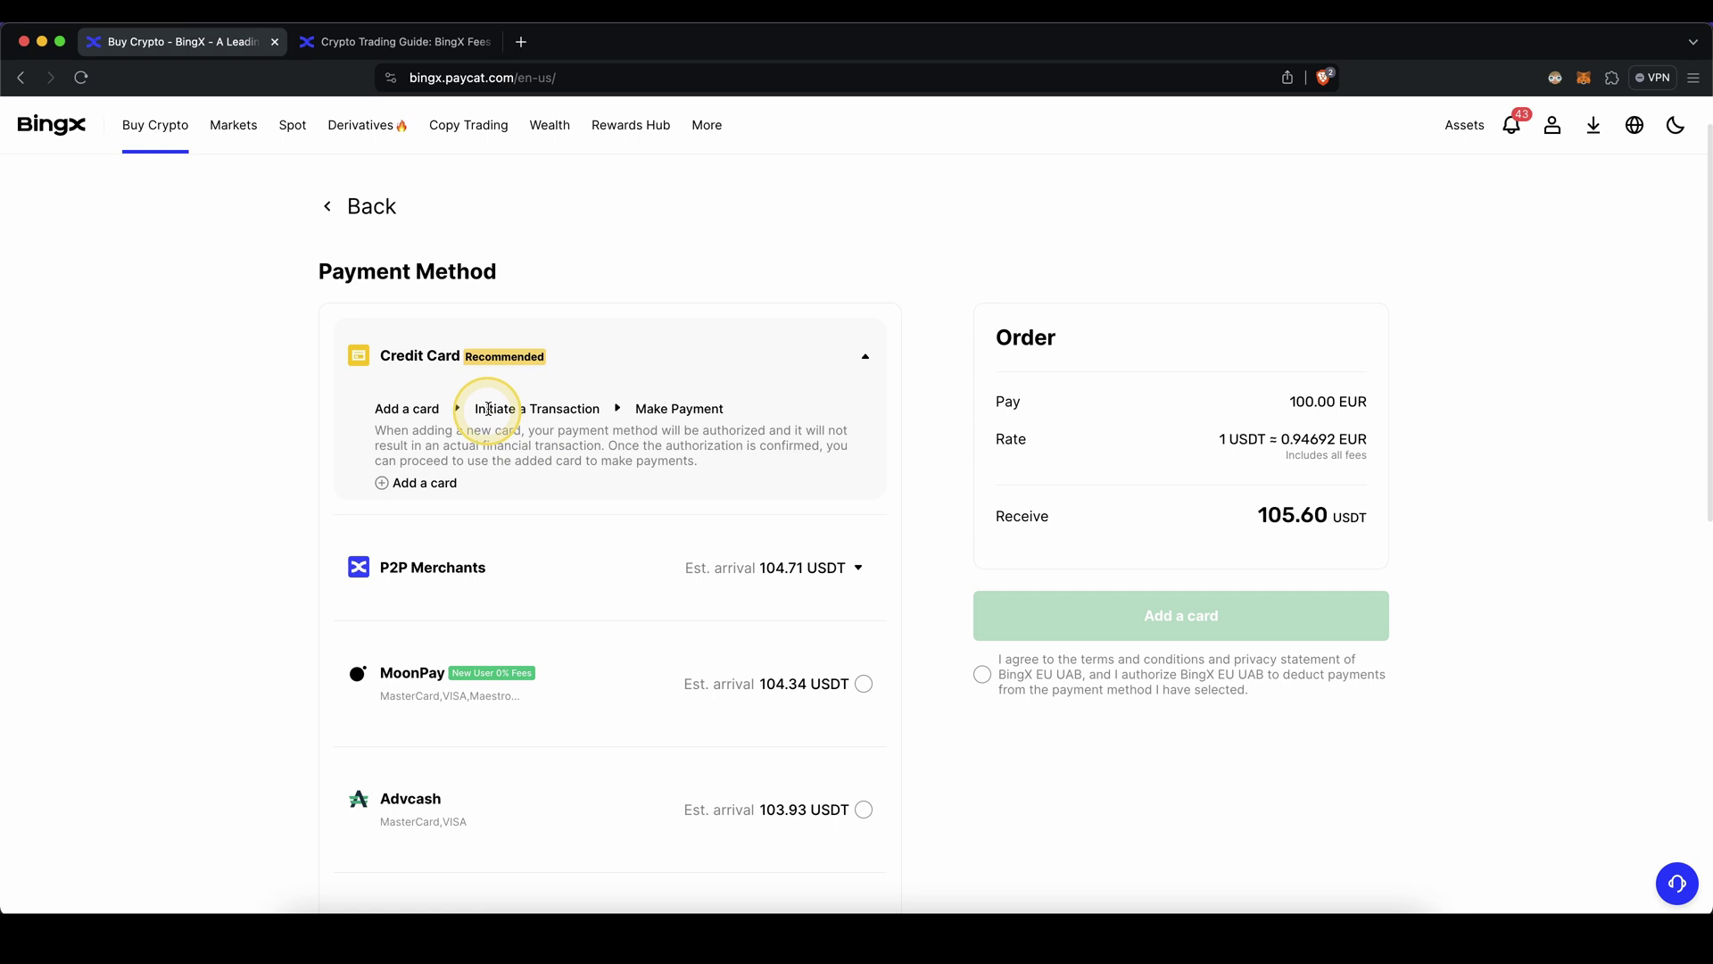
pyautogui.scroll(-1, 473, 357)
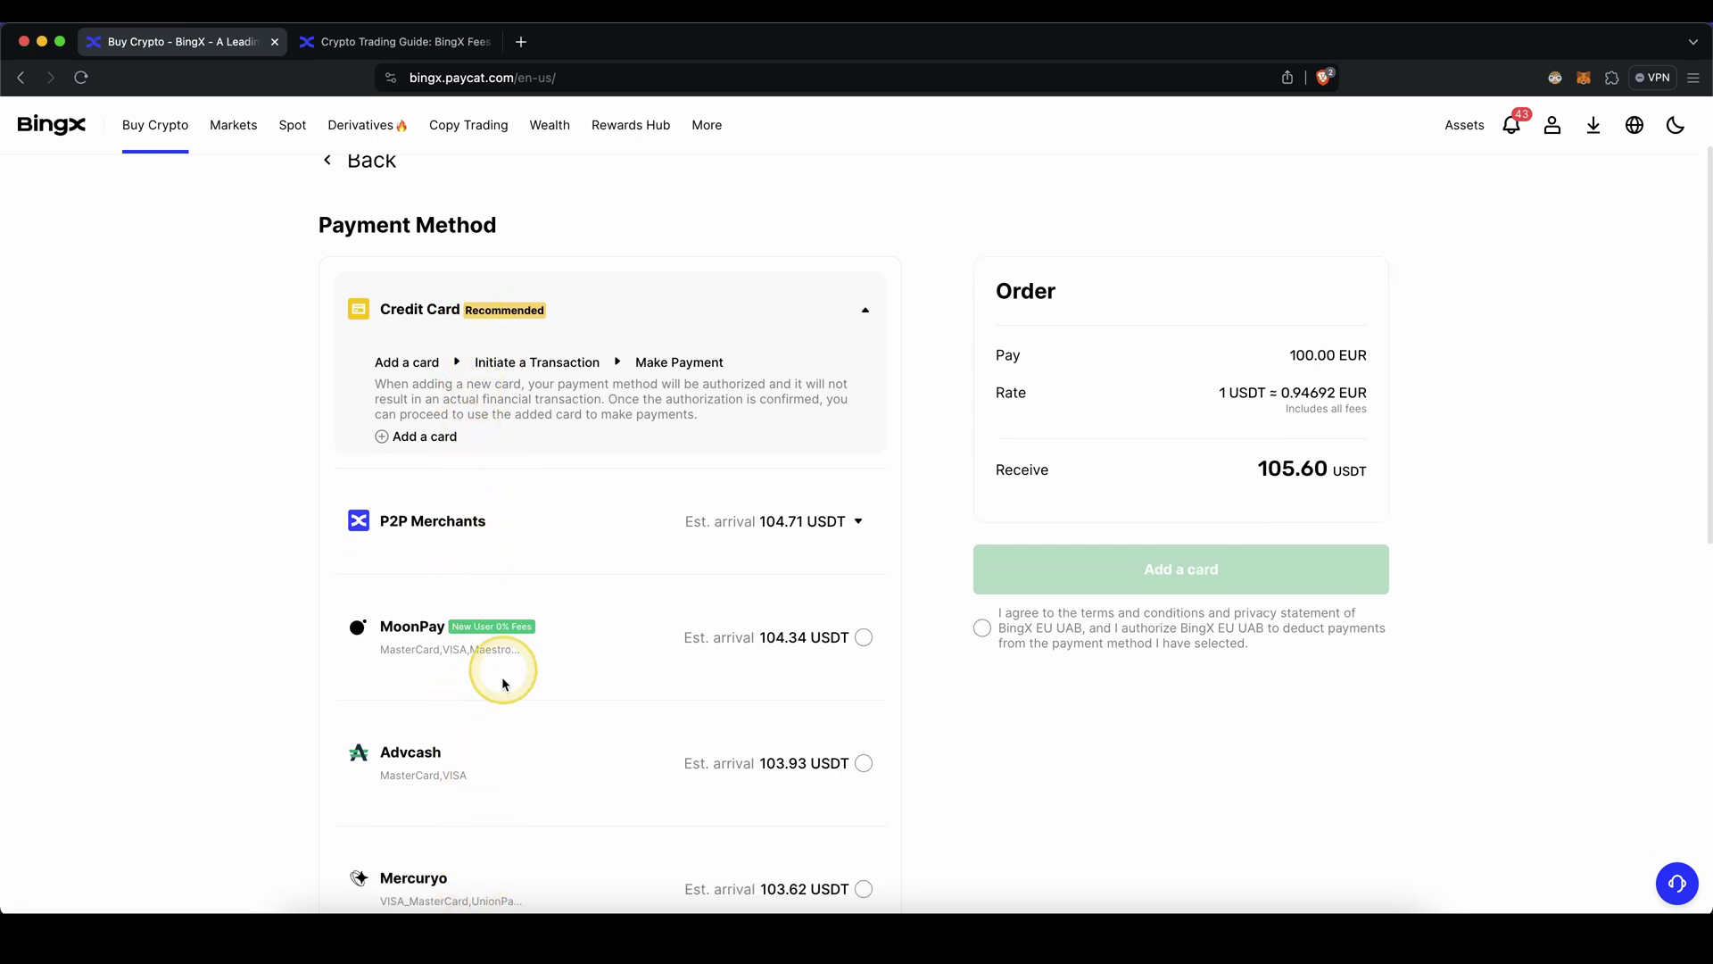
pyautogui.scroll(2, 536, 678)
pyautogui.moveTo(607, 432); pyautogui.dragTo(473, 420)
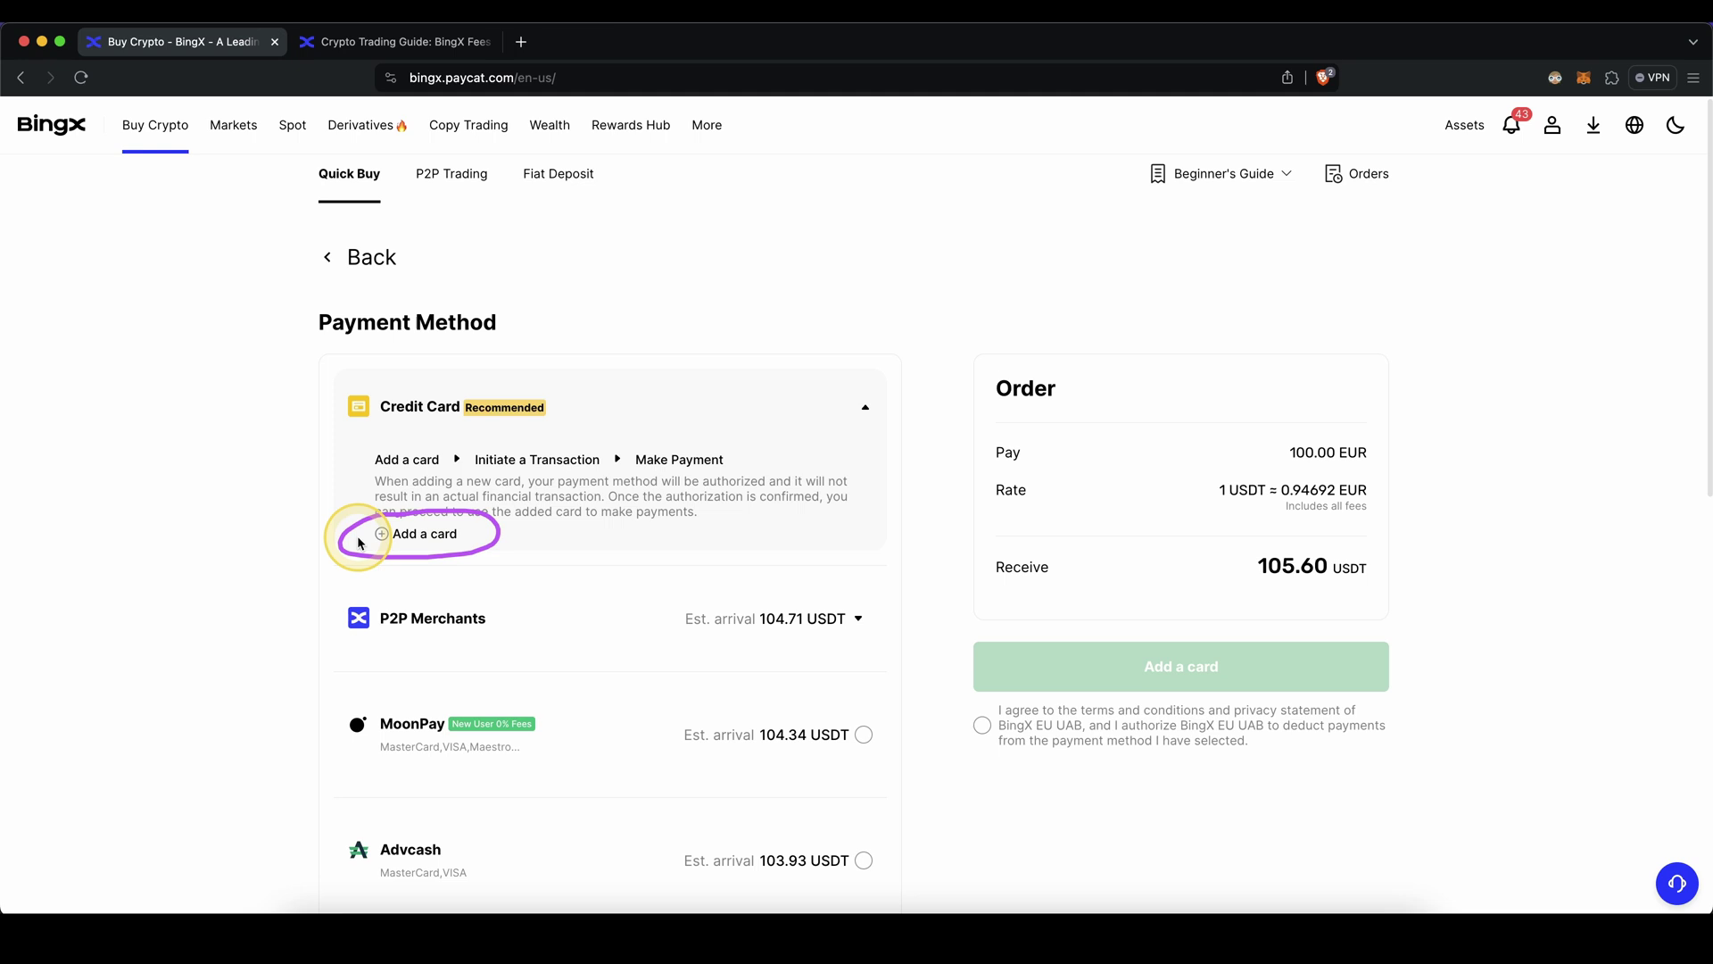
pyautogui.click(985, 727)
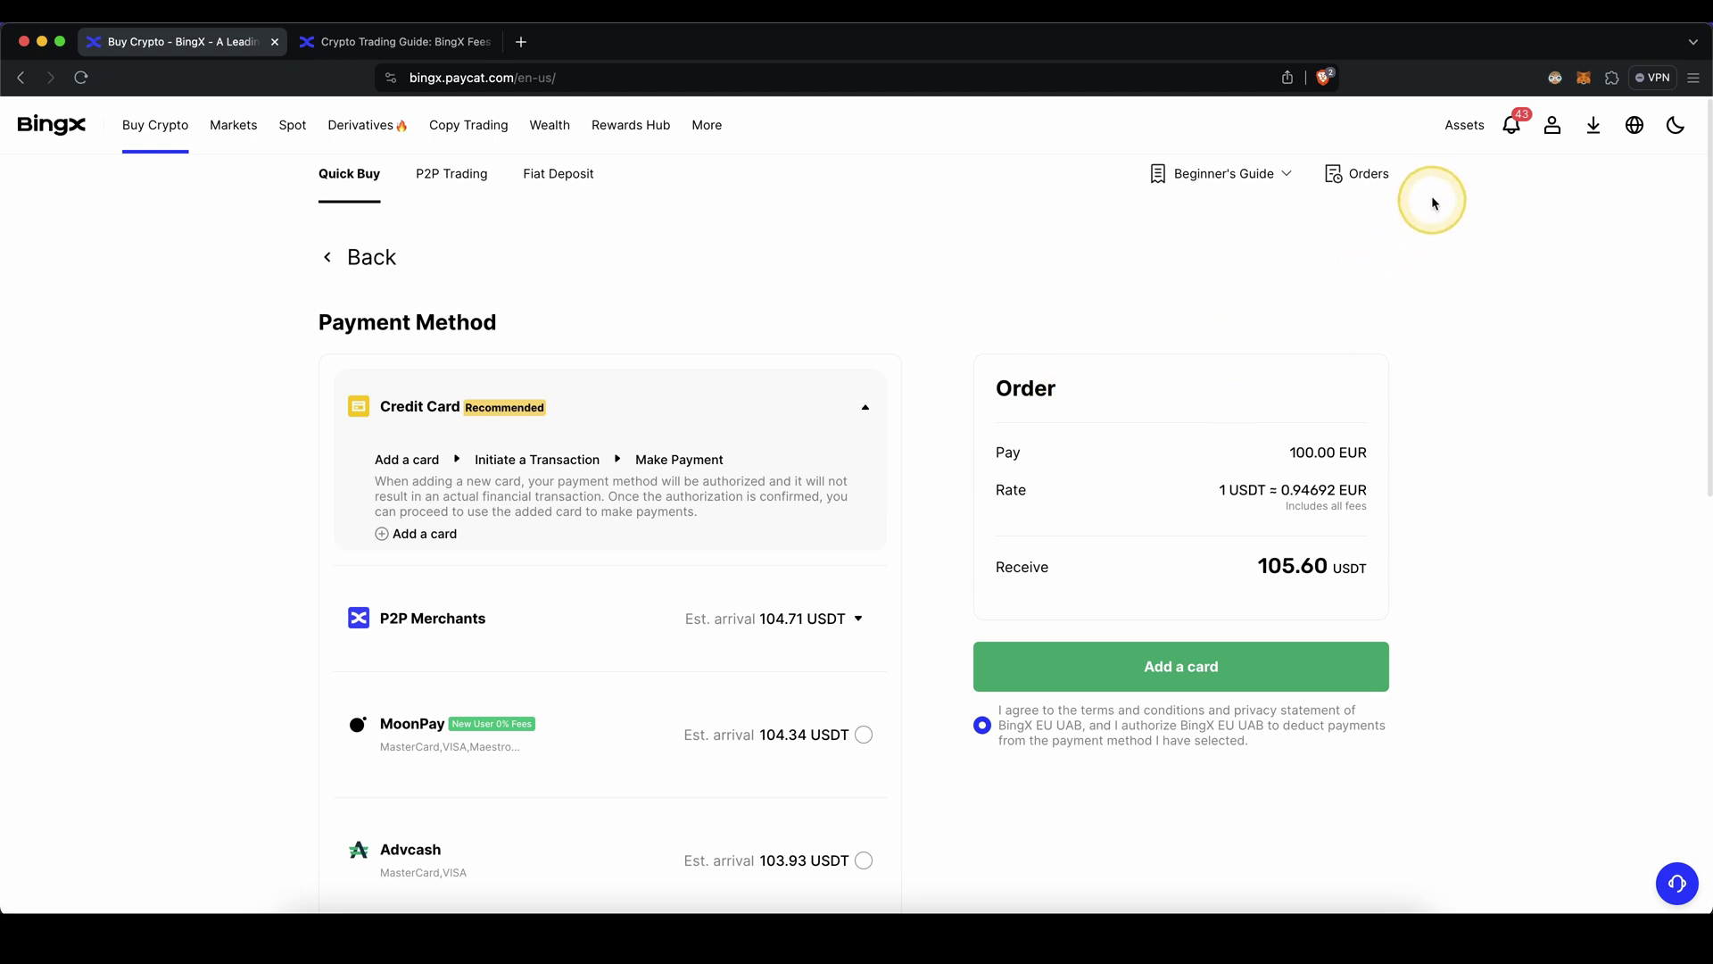
pyautogui.moveTo(1457, 114)
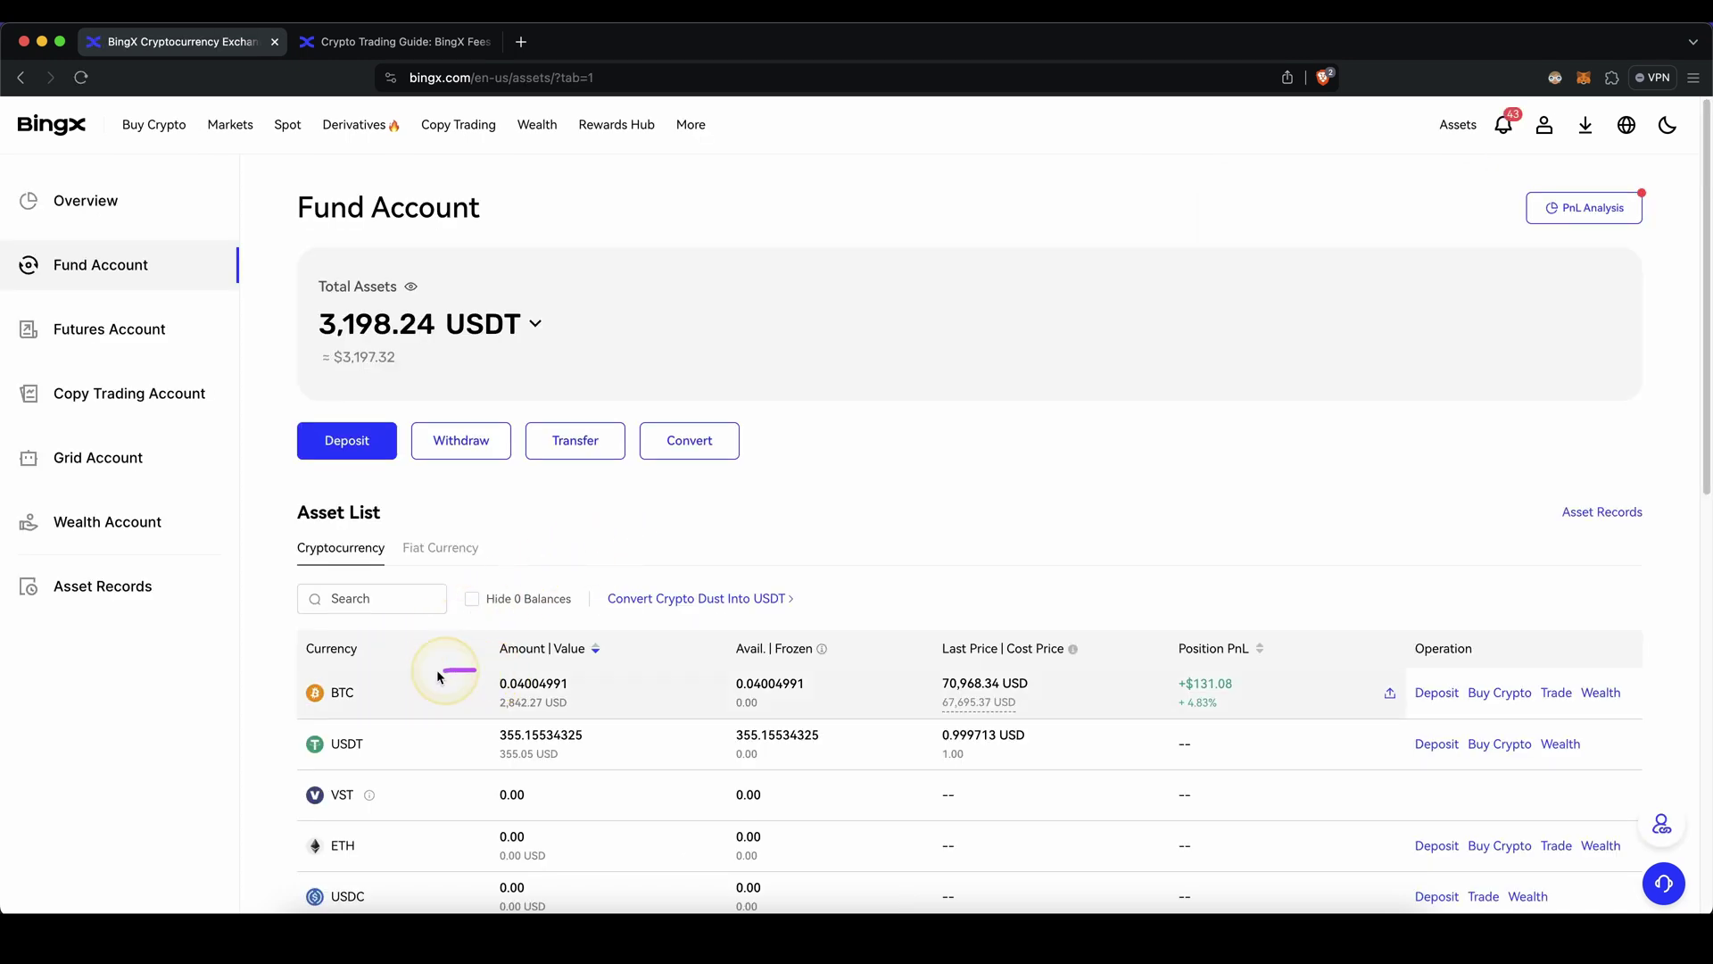
# Show the Fund Account fiat currency balances, highlighting the CHF and EUR holdings
pyautogui.click(446, 547)
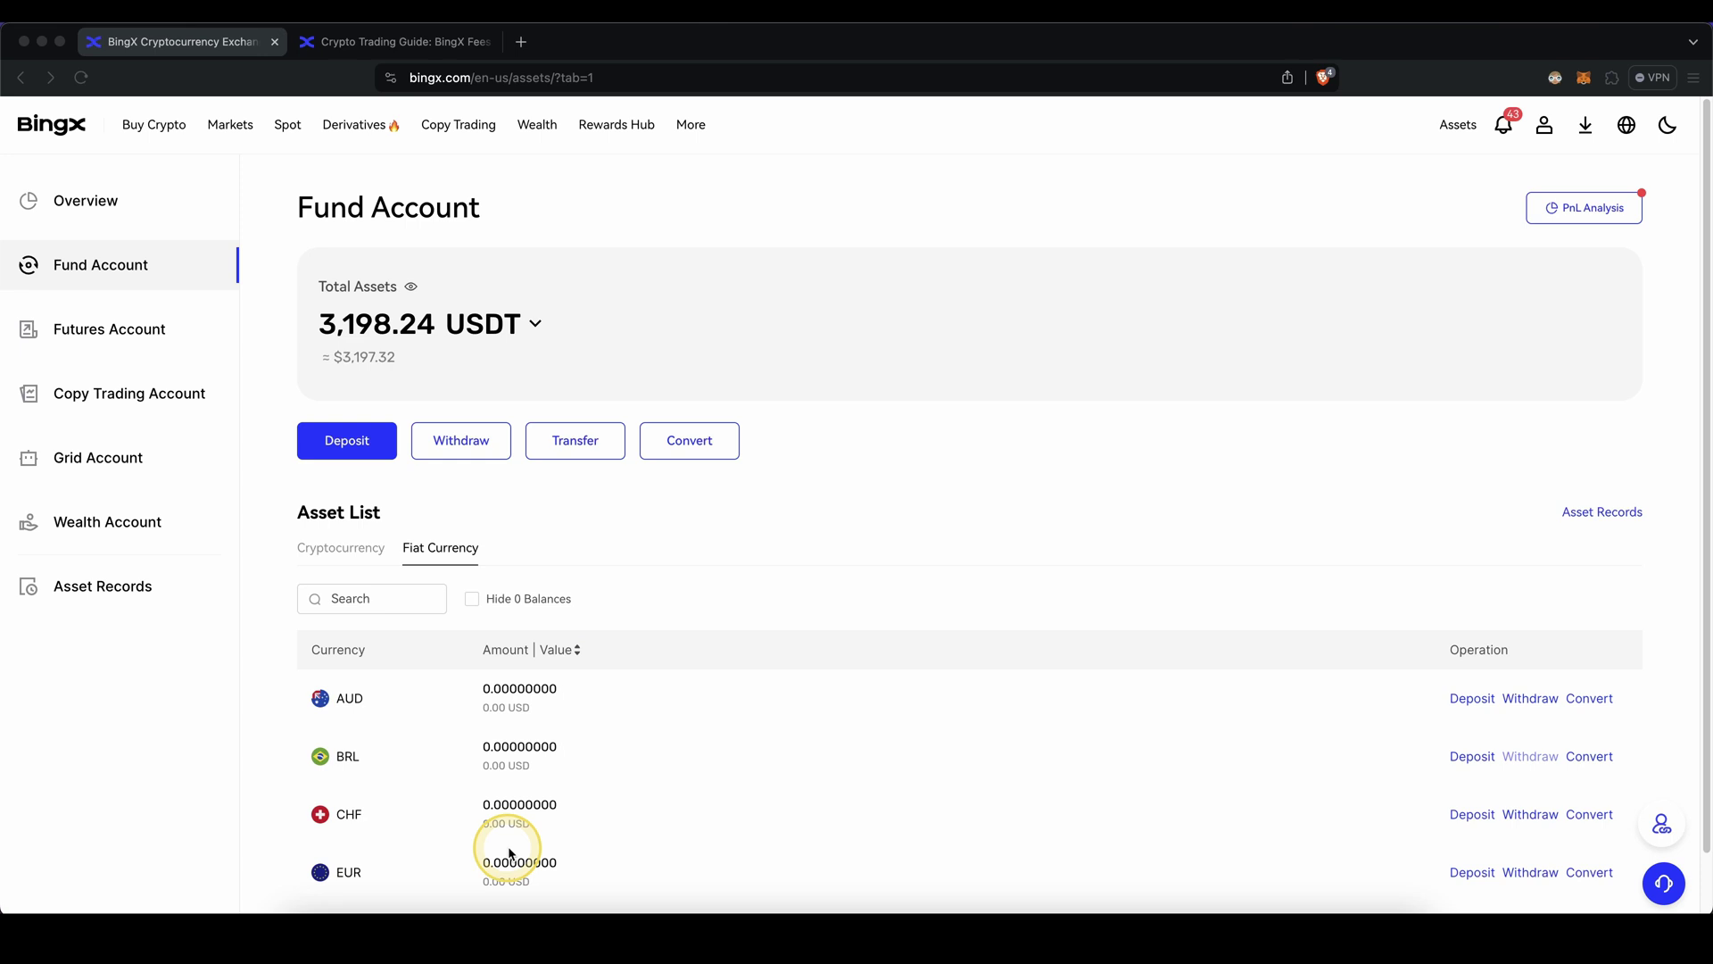
pyautogui.moveTo(535, 846)
pyautogui.mouseDown()
pyautogui.moveTo(505, 848)
pyautogui.moveTo(541, 843)
pyautogui.mouseUp()
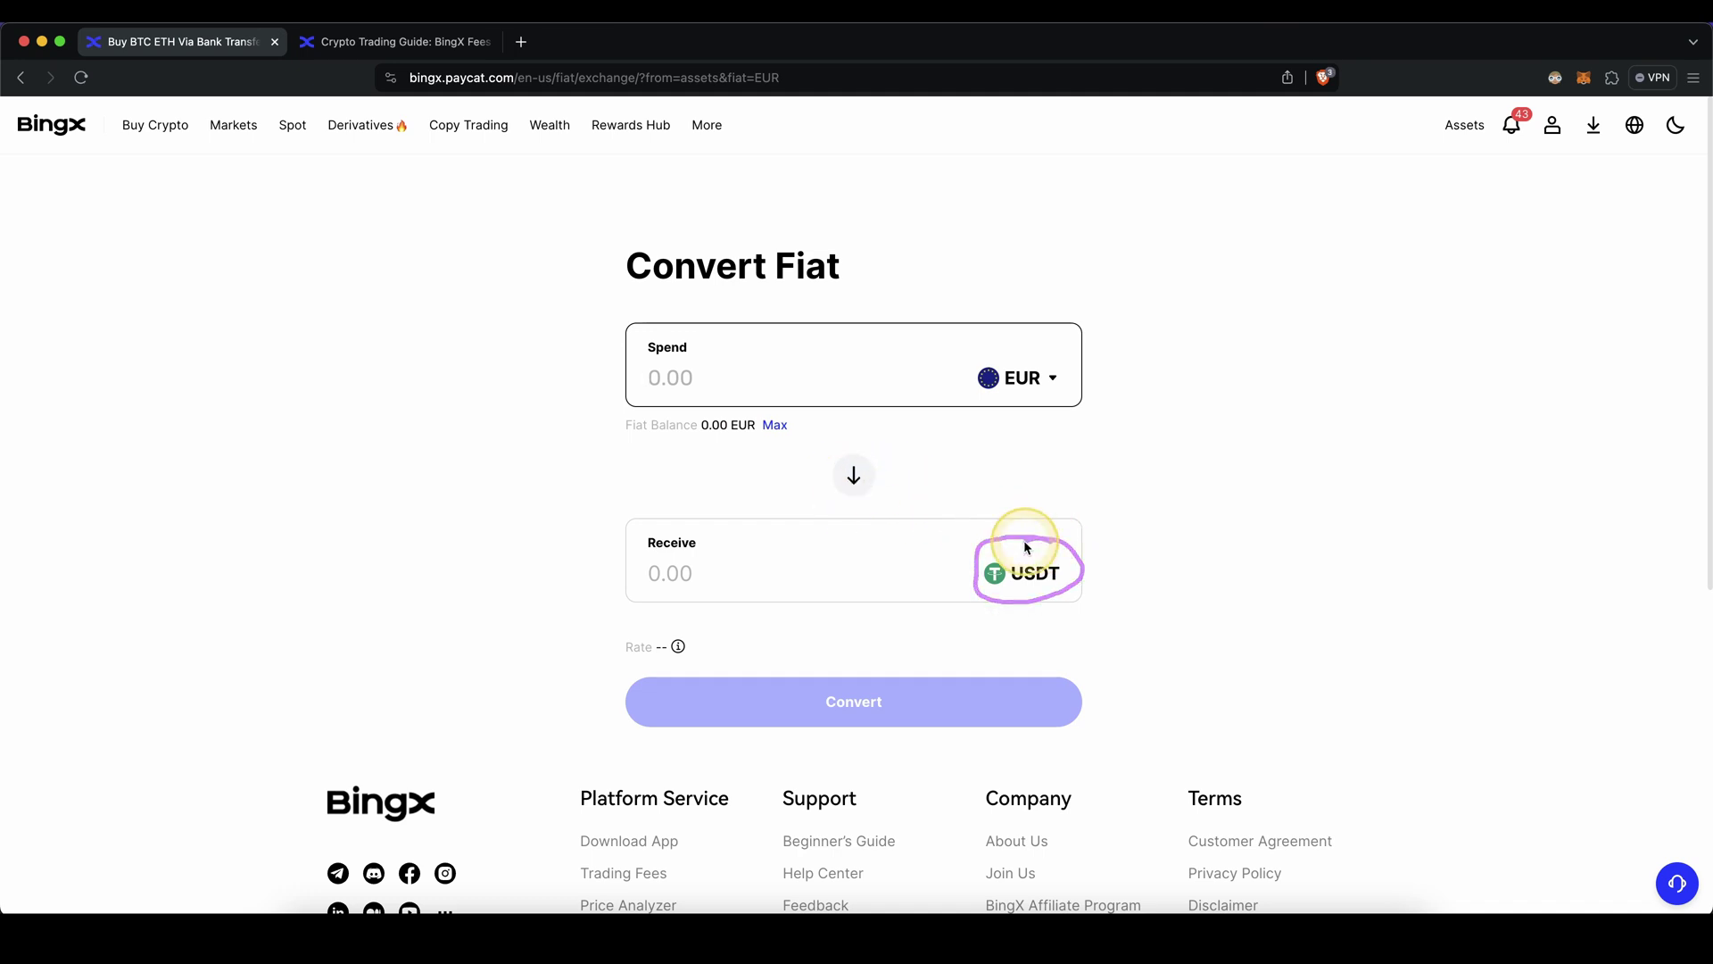
pyautogui.moveTo(1470, 133)
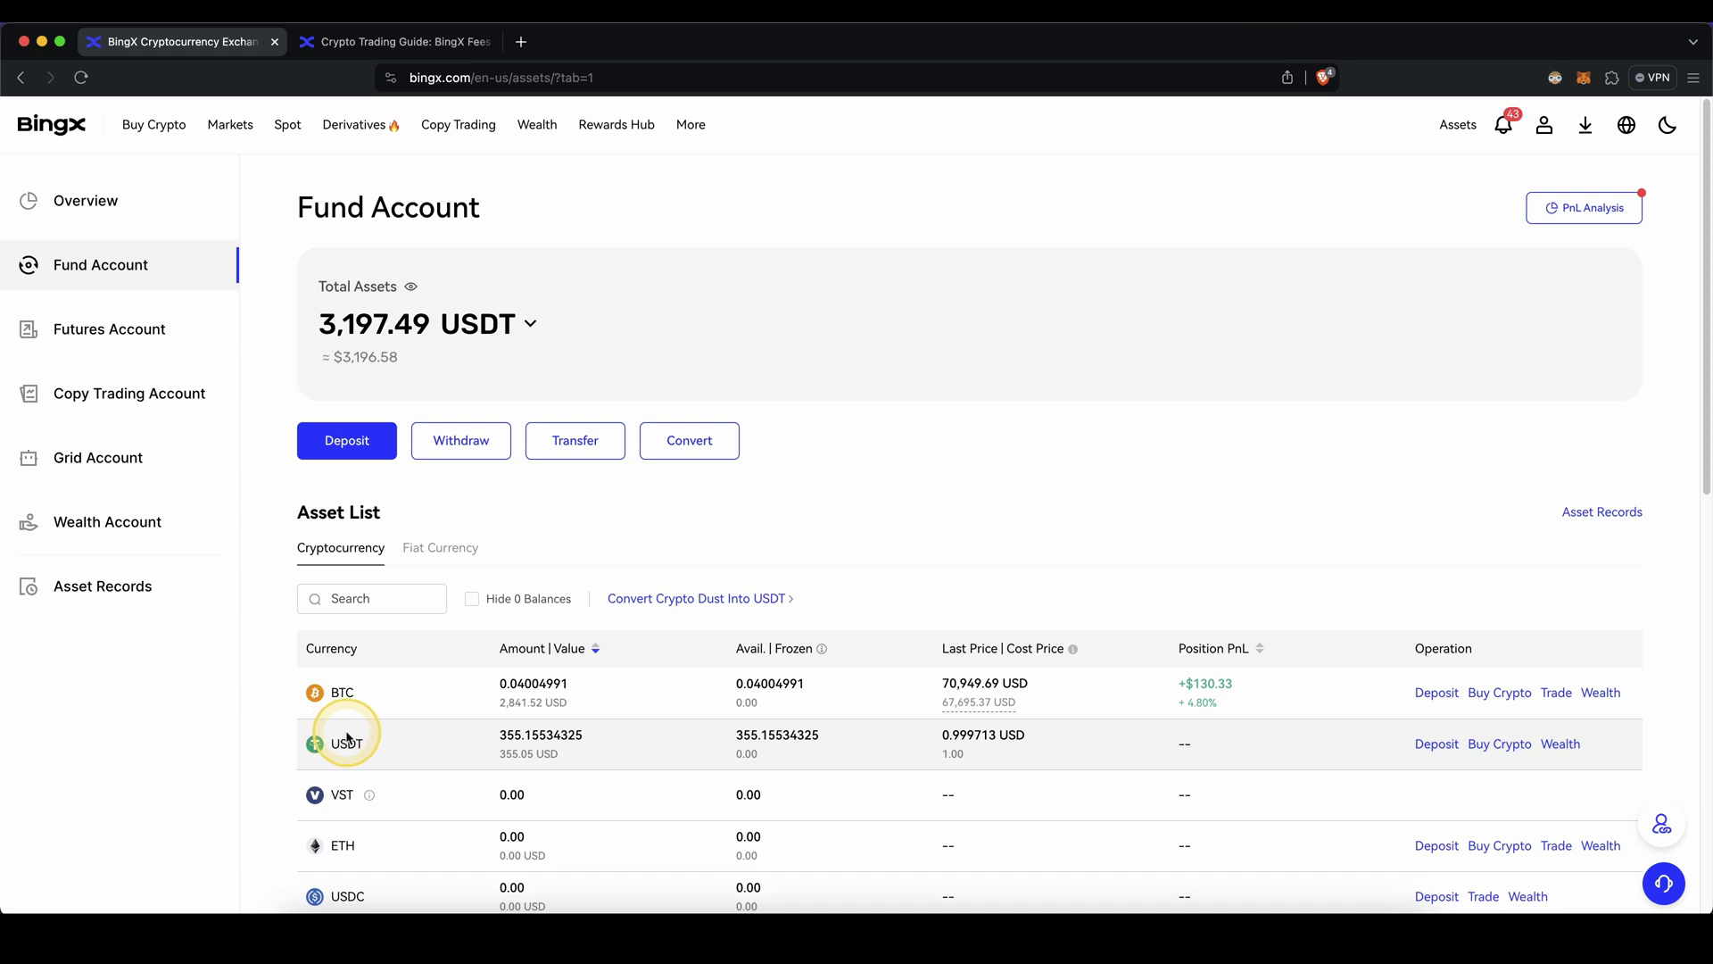
# Open spot trading and select the DOGE/USDT pair from the pair list
pyautogui.moveTo(293, 126)
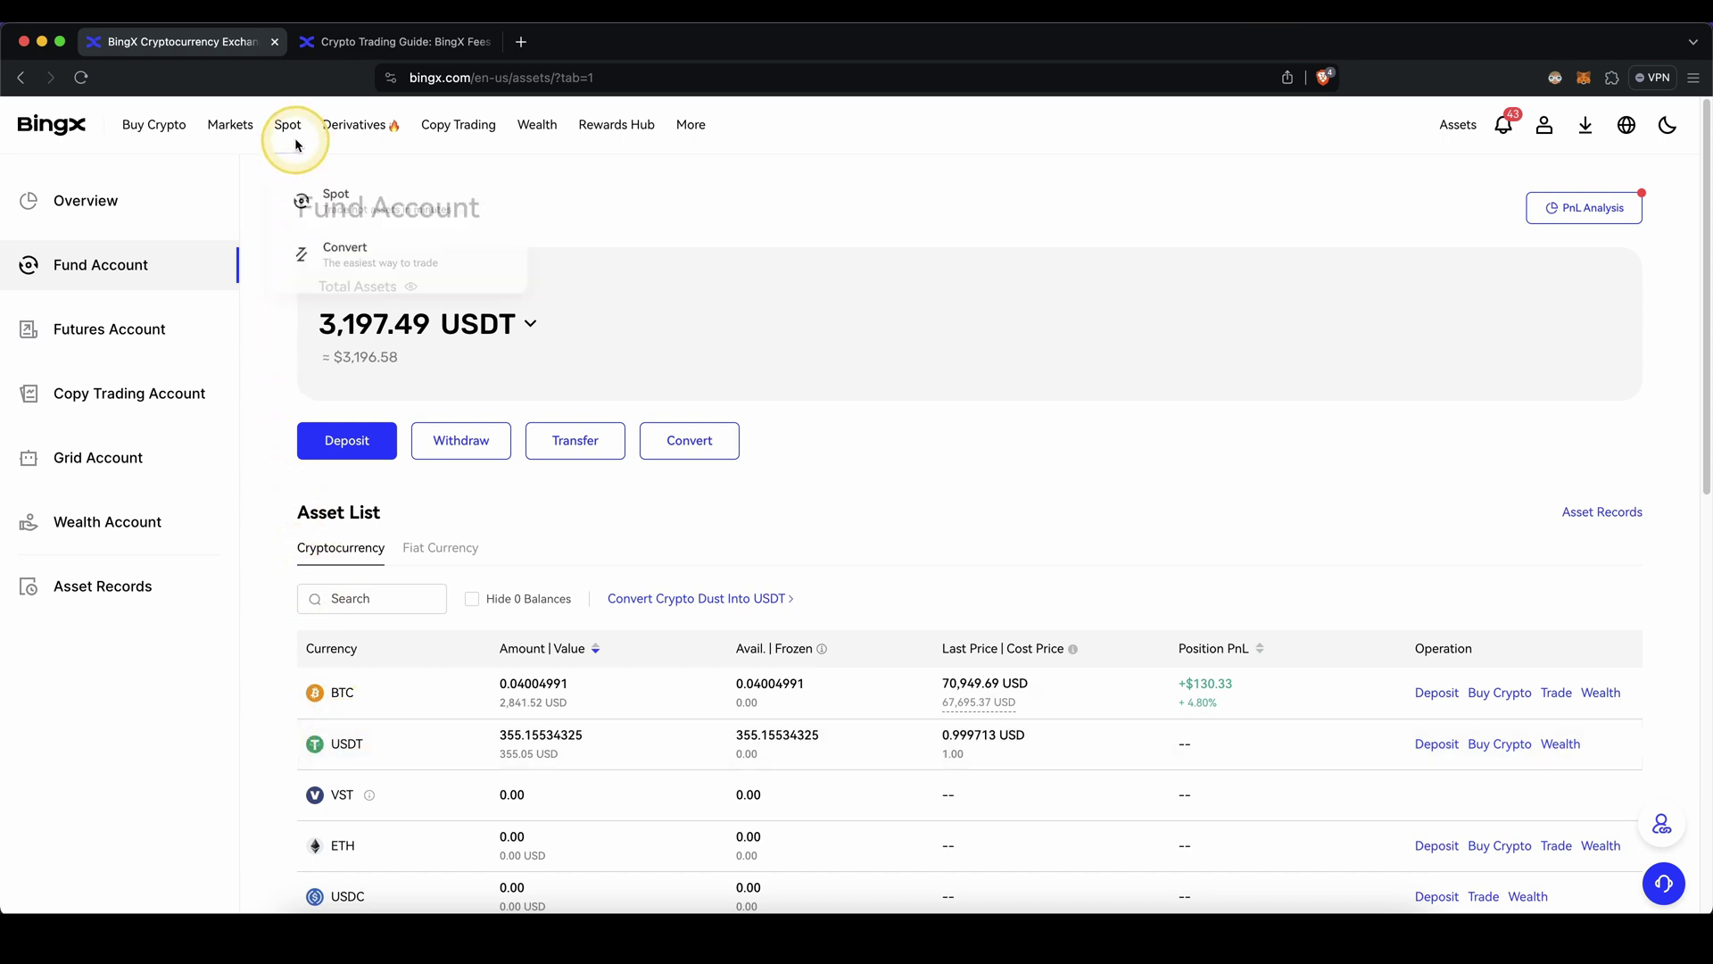
pyautogui.click(354, 214)
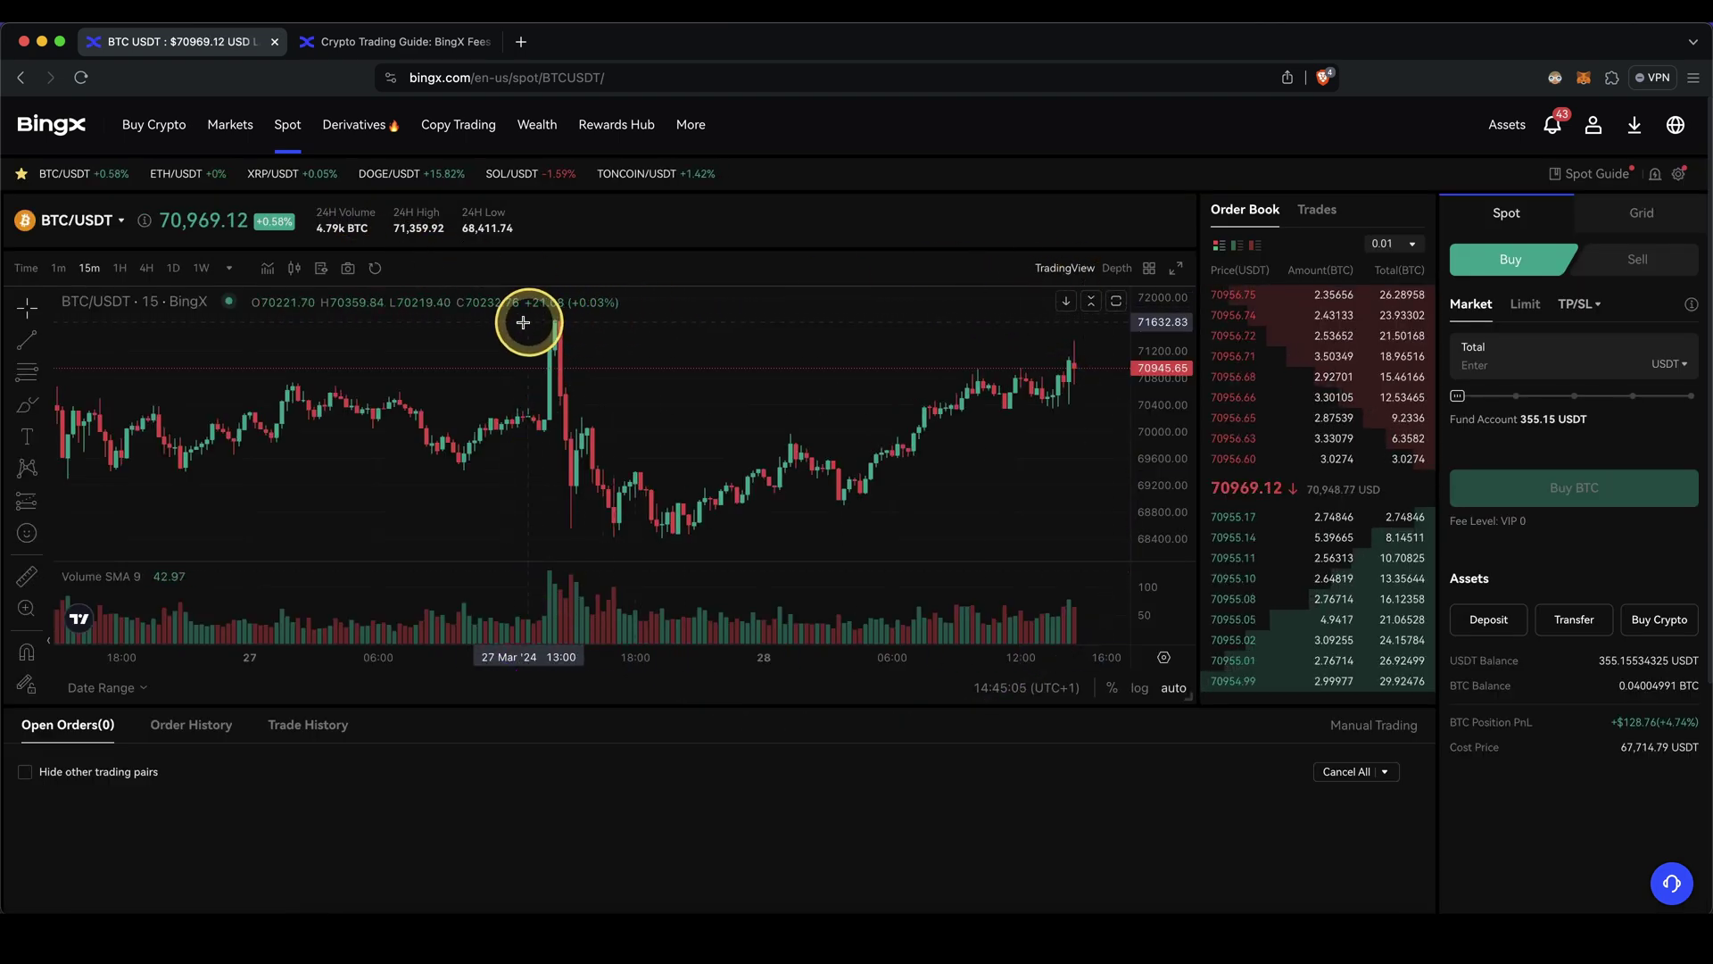
pyautogui.click(98, 220)
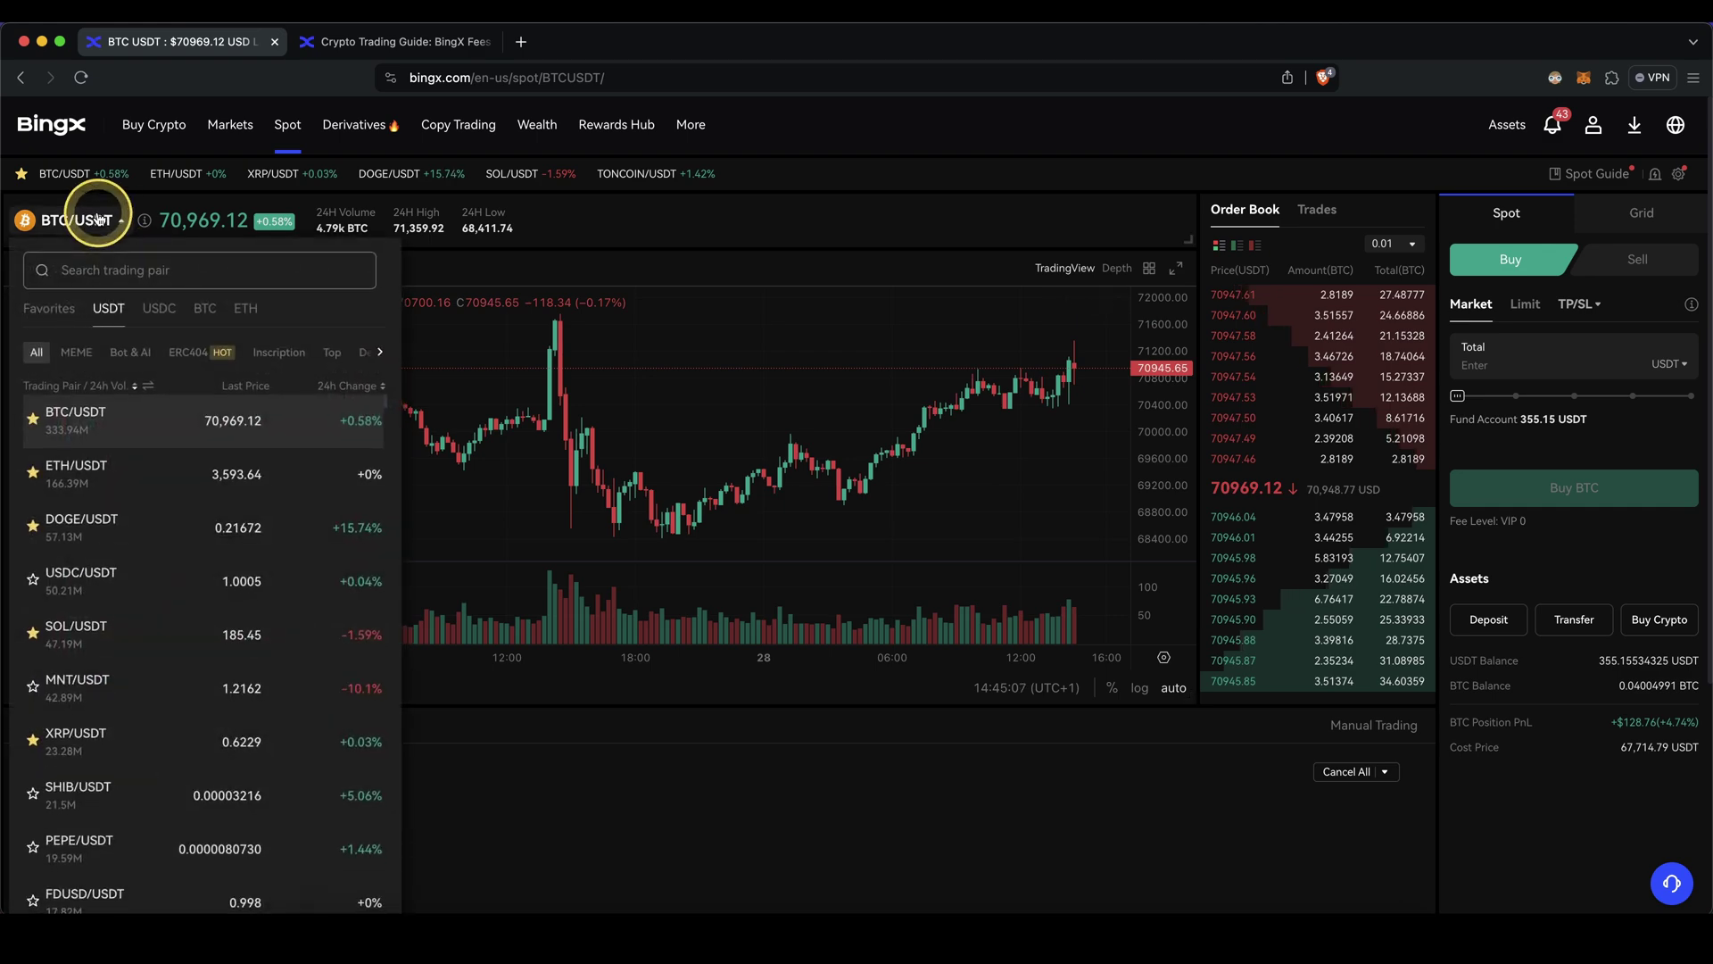
pyautogui.scroll(-5, 176, 419)
pyautogui.scroll(-10, 176, 419)
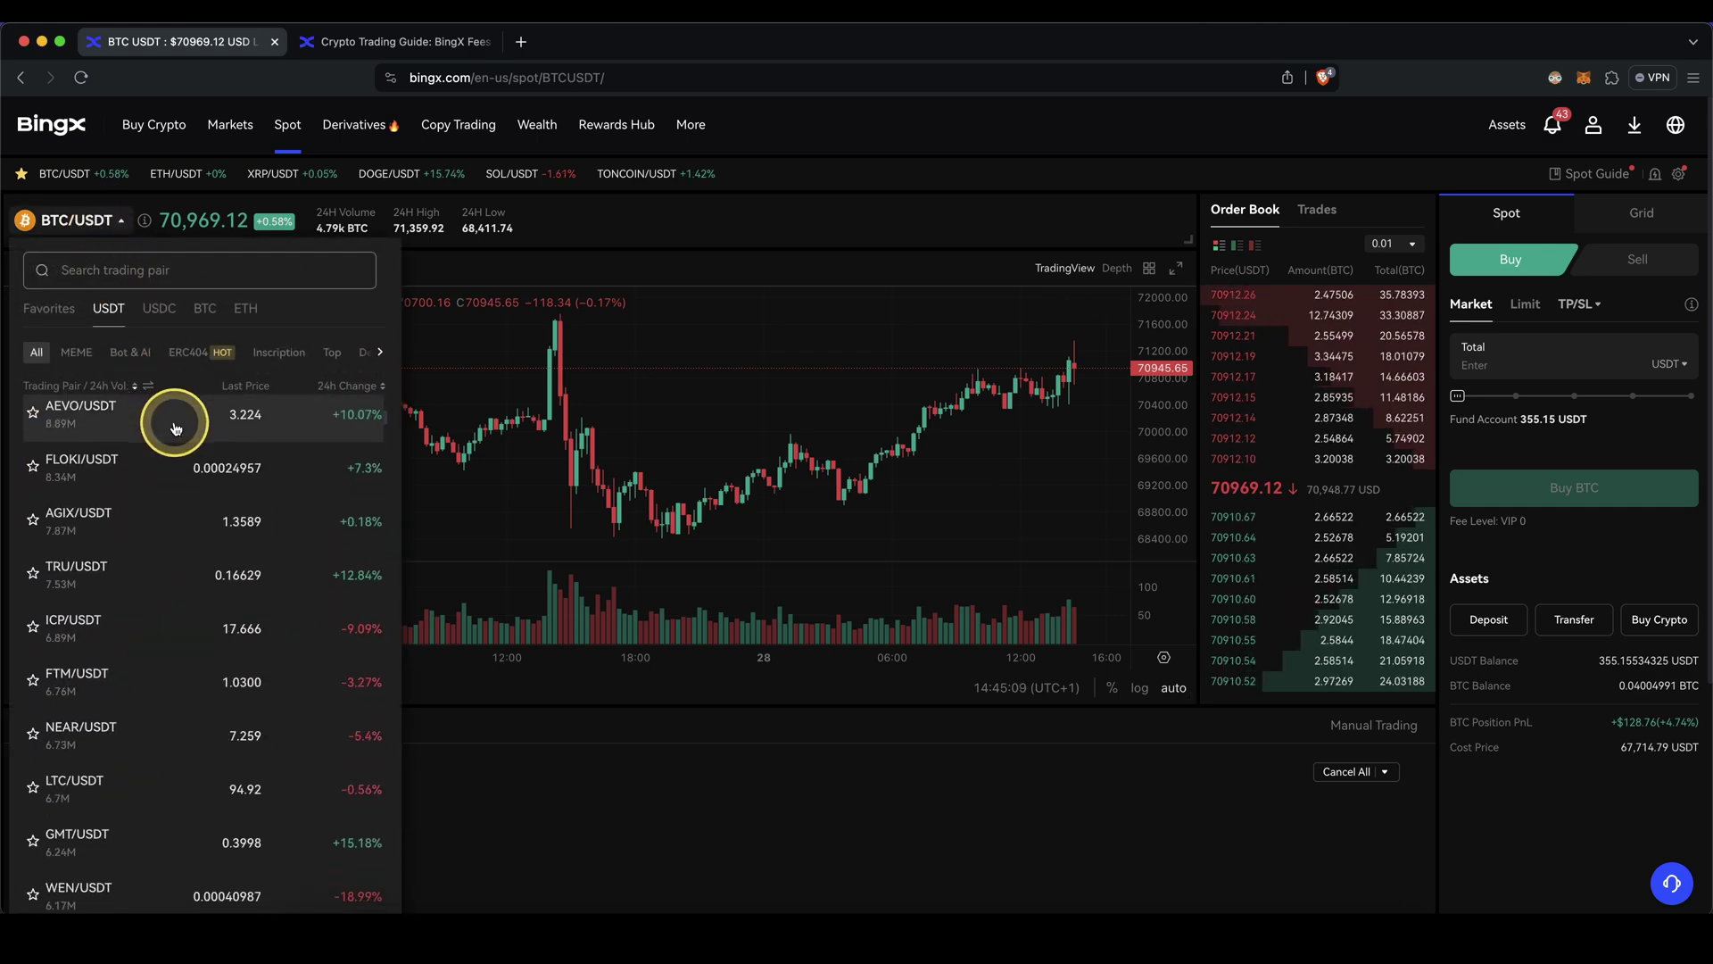
pyautogui.click(150, 266)
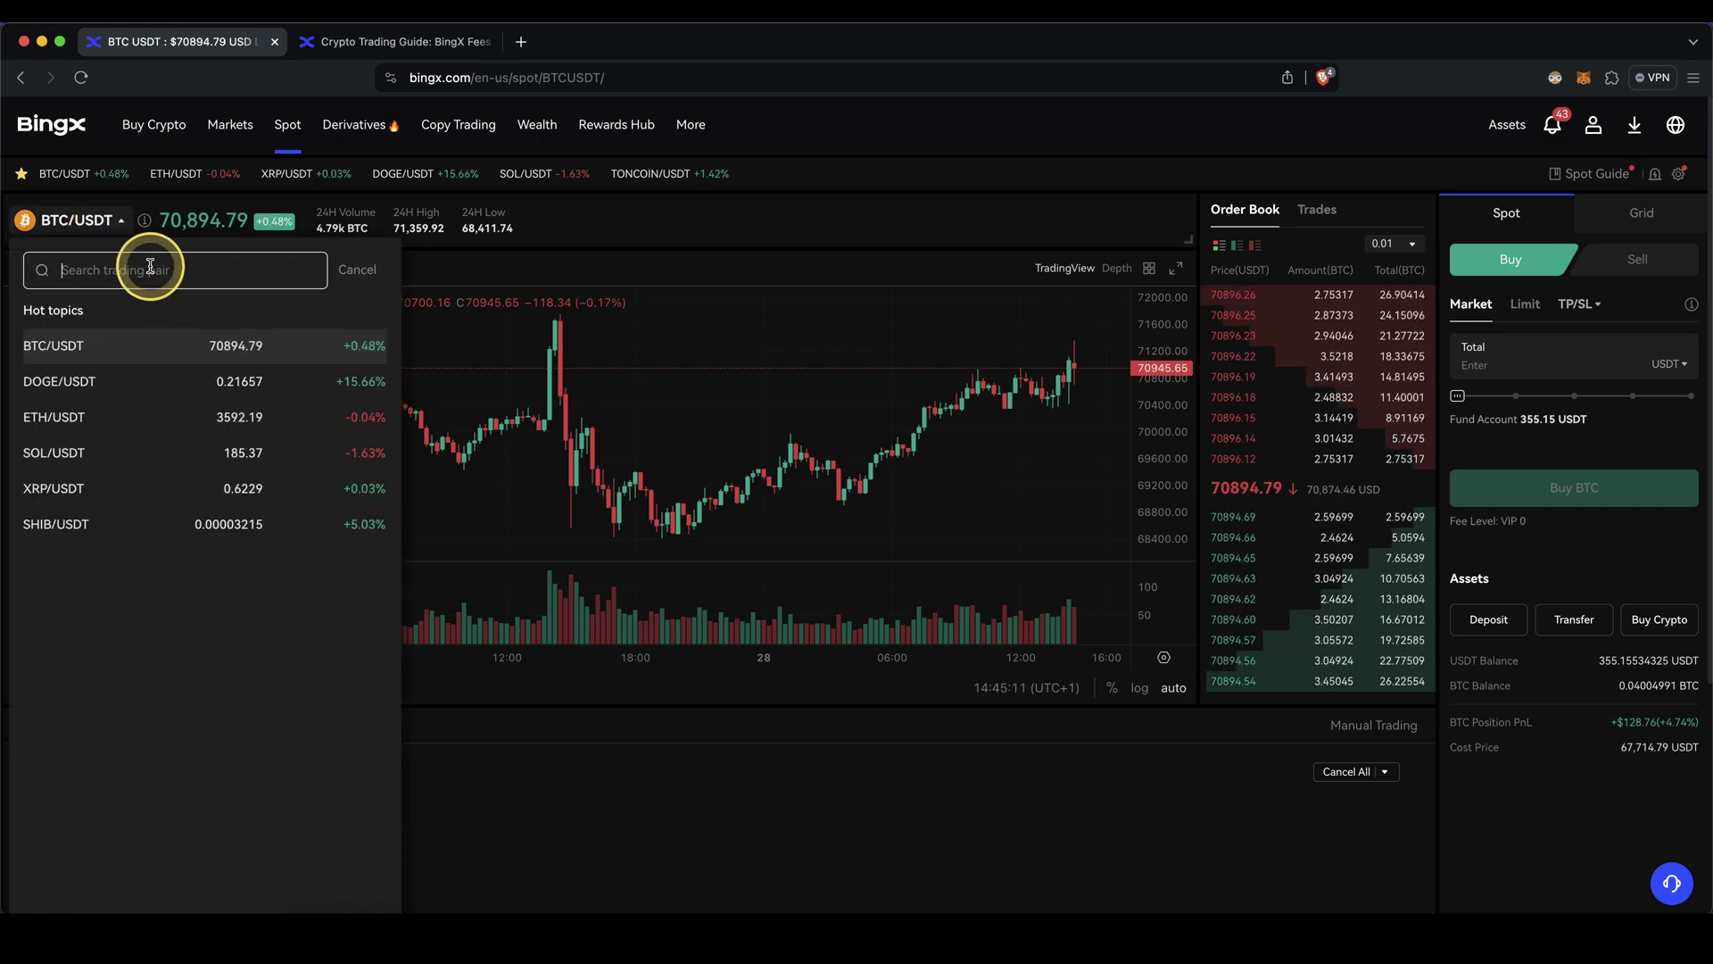
pyautogui.click(64, 386)
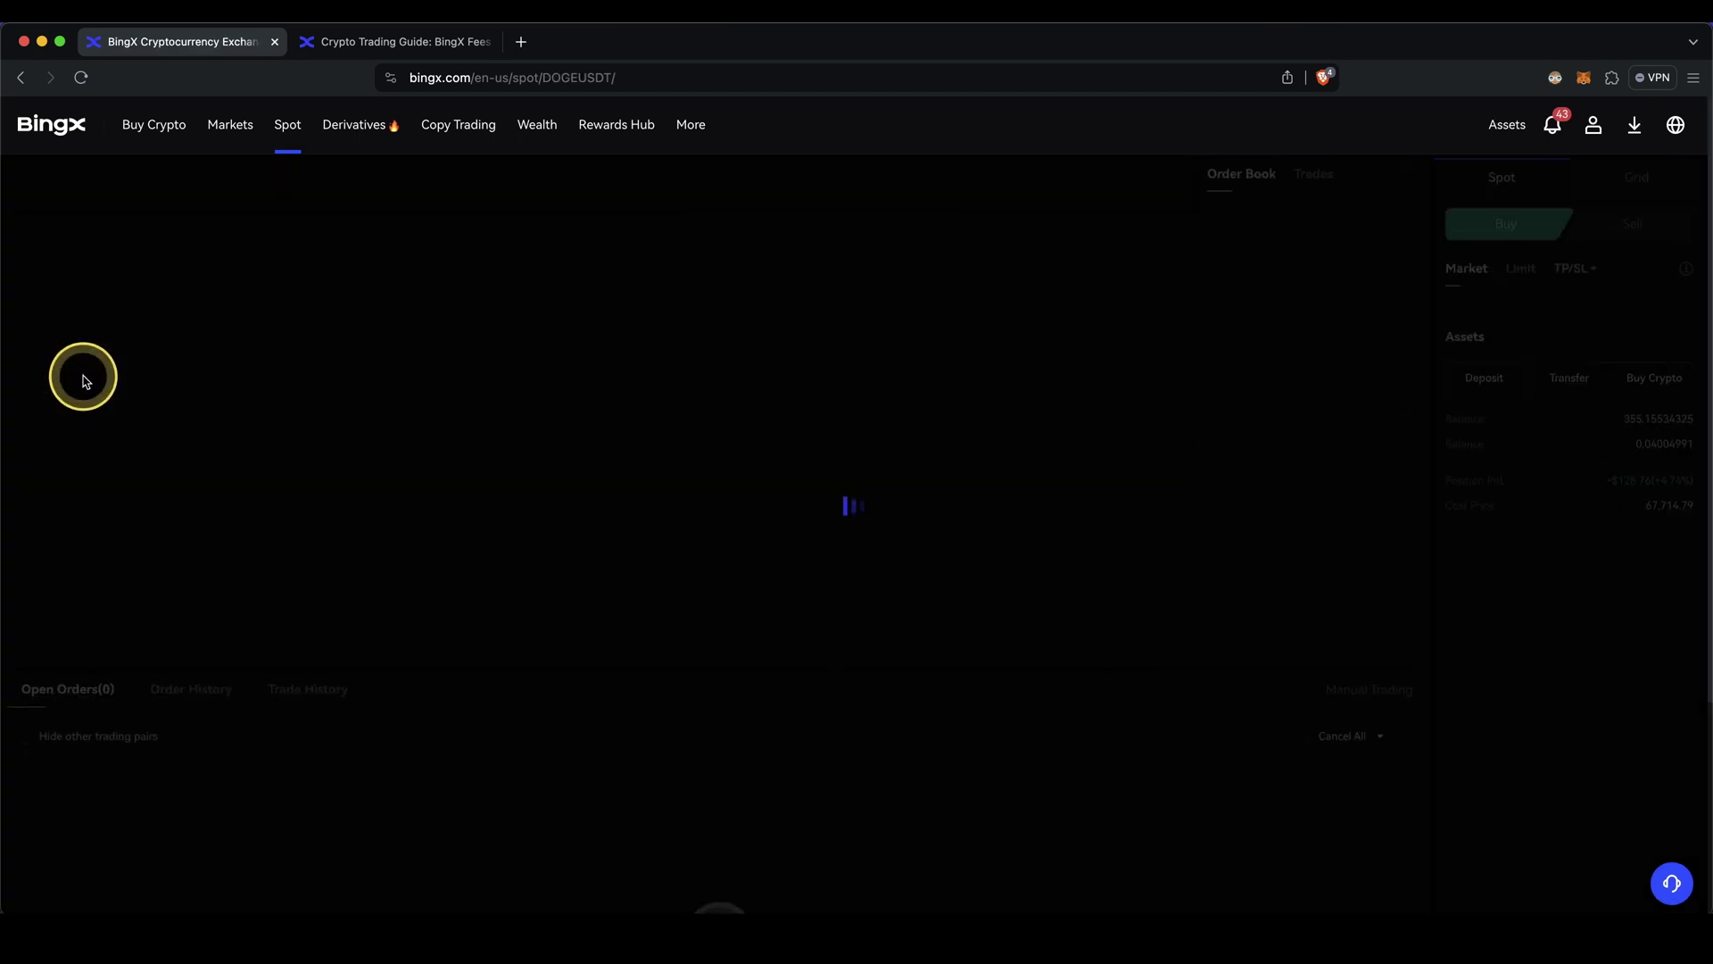
# Point out the DOGE/USDT price chart, order book, open orders and trade history
pyautogui.moveTo(321, 408)
pyautogui.mouseDown()
pyautogui.moveTo(1009, 449)
pyautogui.moveTo(448, 413)
pyautogui.mouseUp()
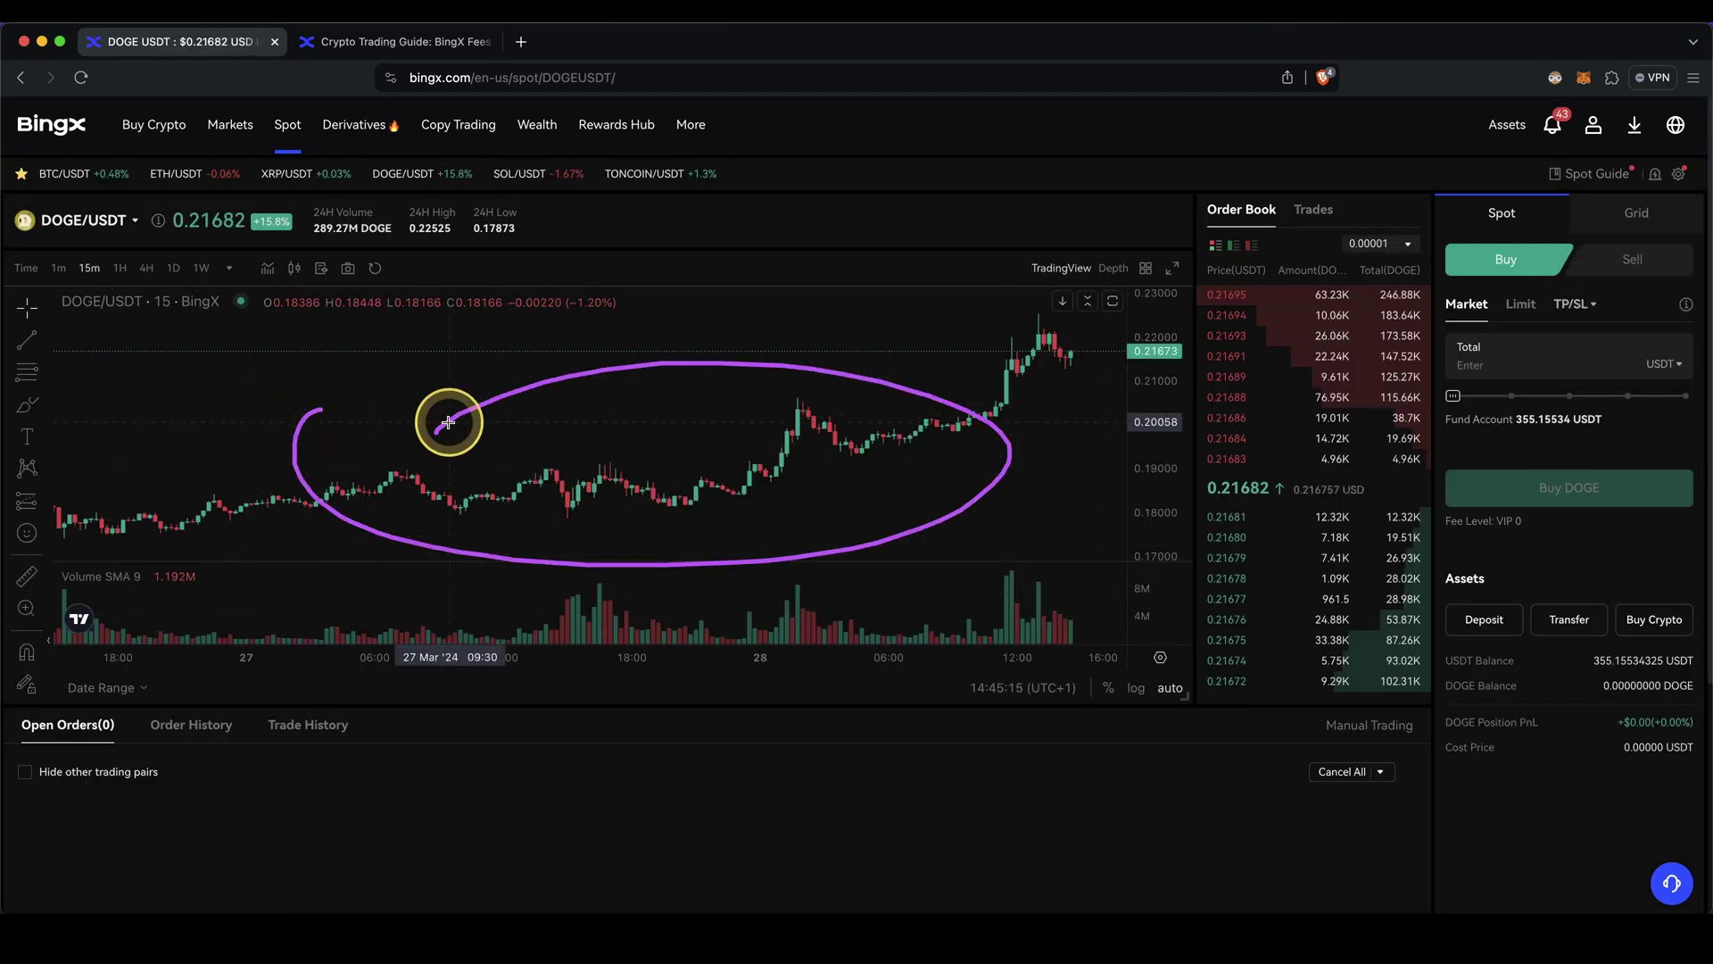
pyautogui.moveTo(1290, 301)
pyautogui.mouseDown()
pyautogui.moveTo(1339, 655)
pyautogui.moveTo(1293, 306)
pyautogui.mouseUp()
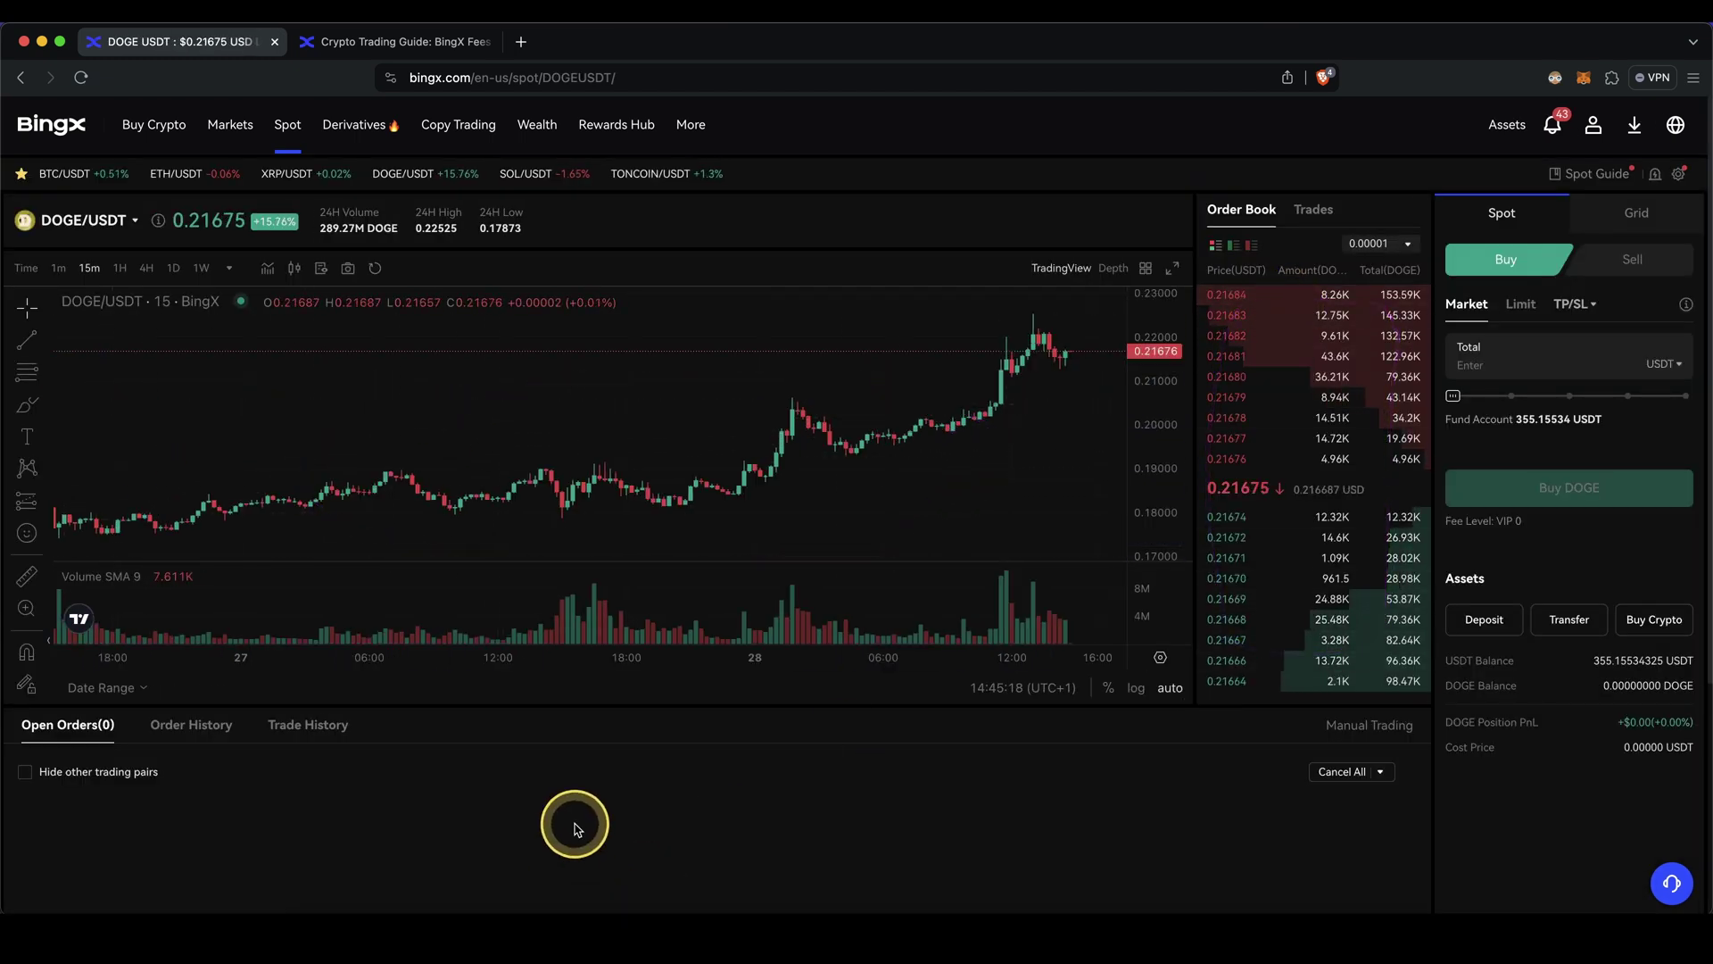
pyautogui.moveTo(574, 819)
pyautogui.mouseDown()
pyautogui.moveTo(65, 776)
pyautogui.moveTo(651, 848)
pyautogui.moveTo(1379, 777)
pyautogui.mouseUp()
pyautogui.moveTo(350, 814); pyautogui.dragTo(314, 750)
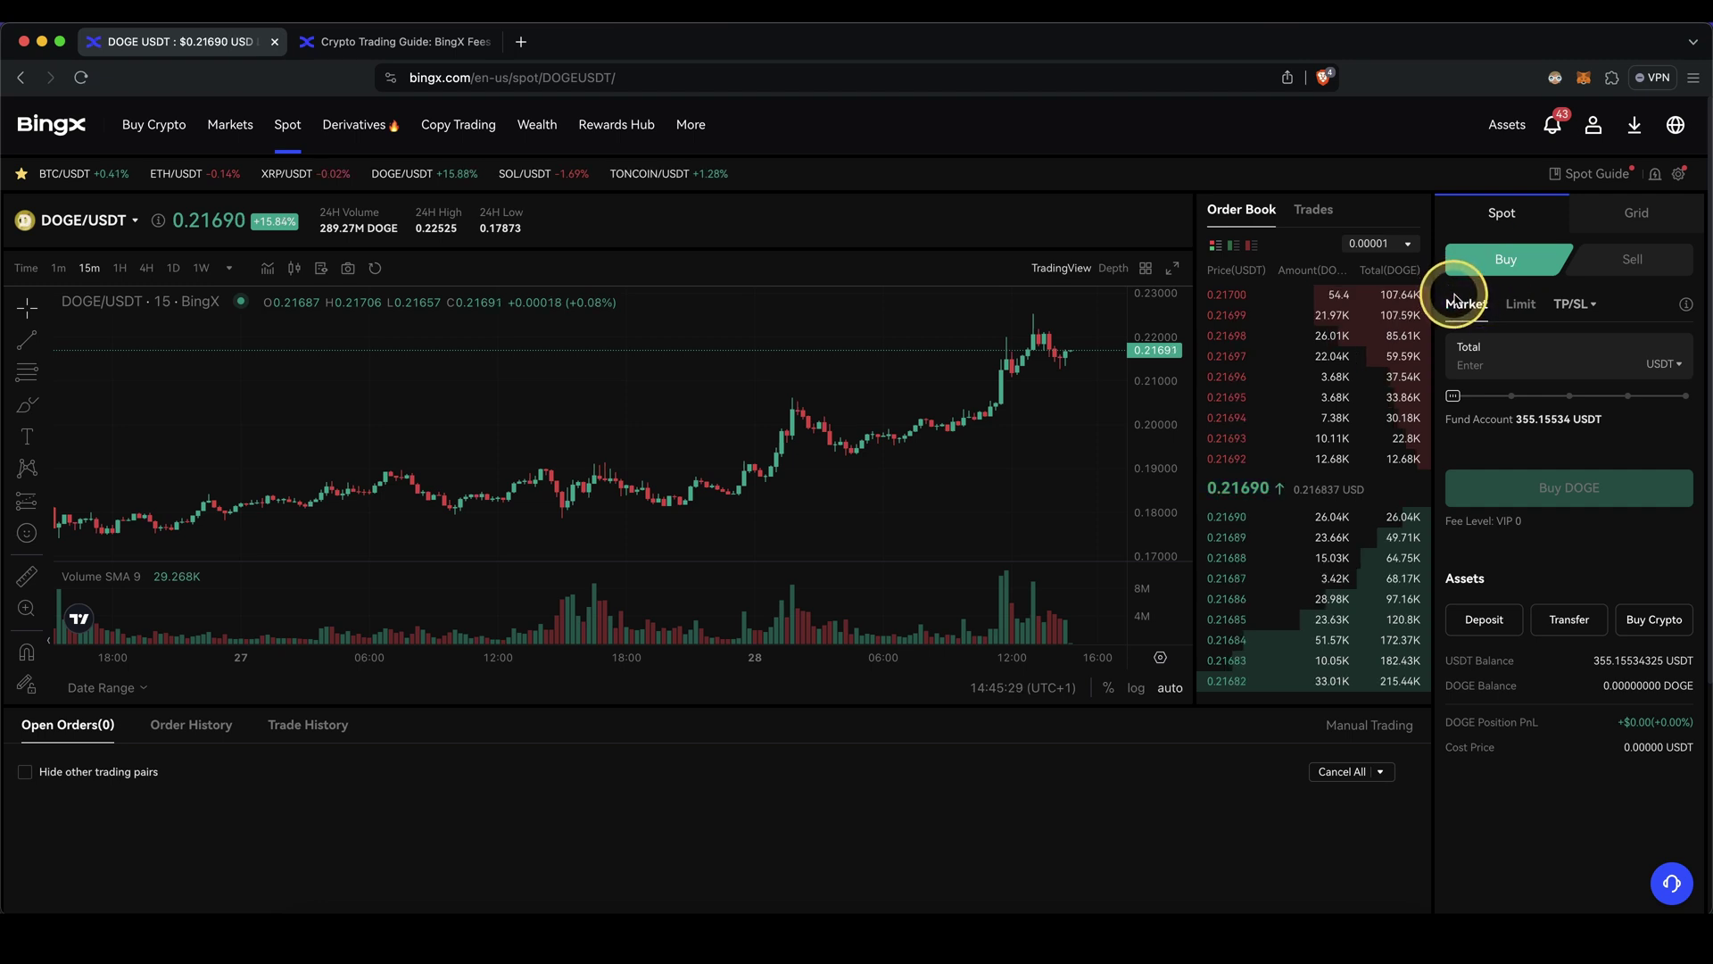
# Set a DOGE market buy with the total slider at 100% of the USDT balance
pyautogui.moveTo(1450, 306); pyautogui.dragTo(1151, 336)
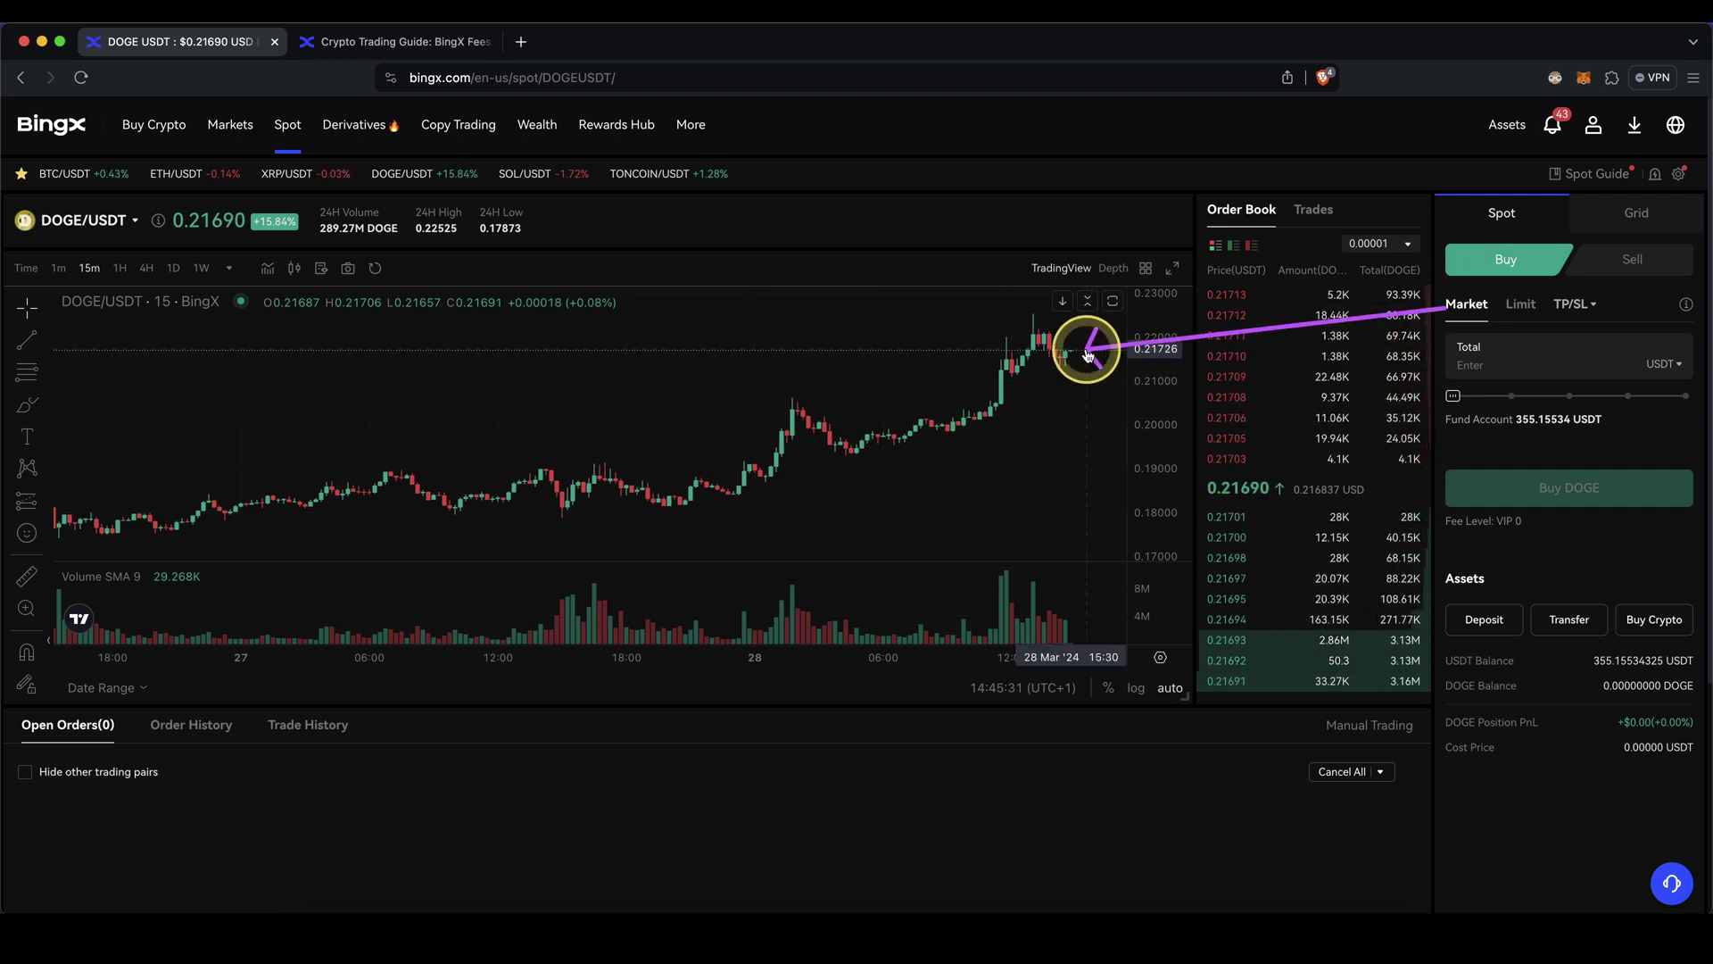
pyautogui.click(1465, 366)
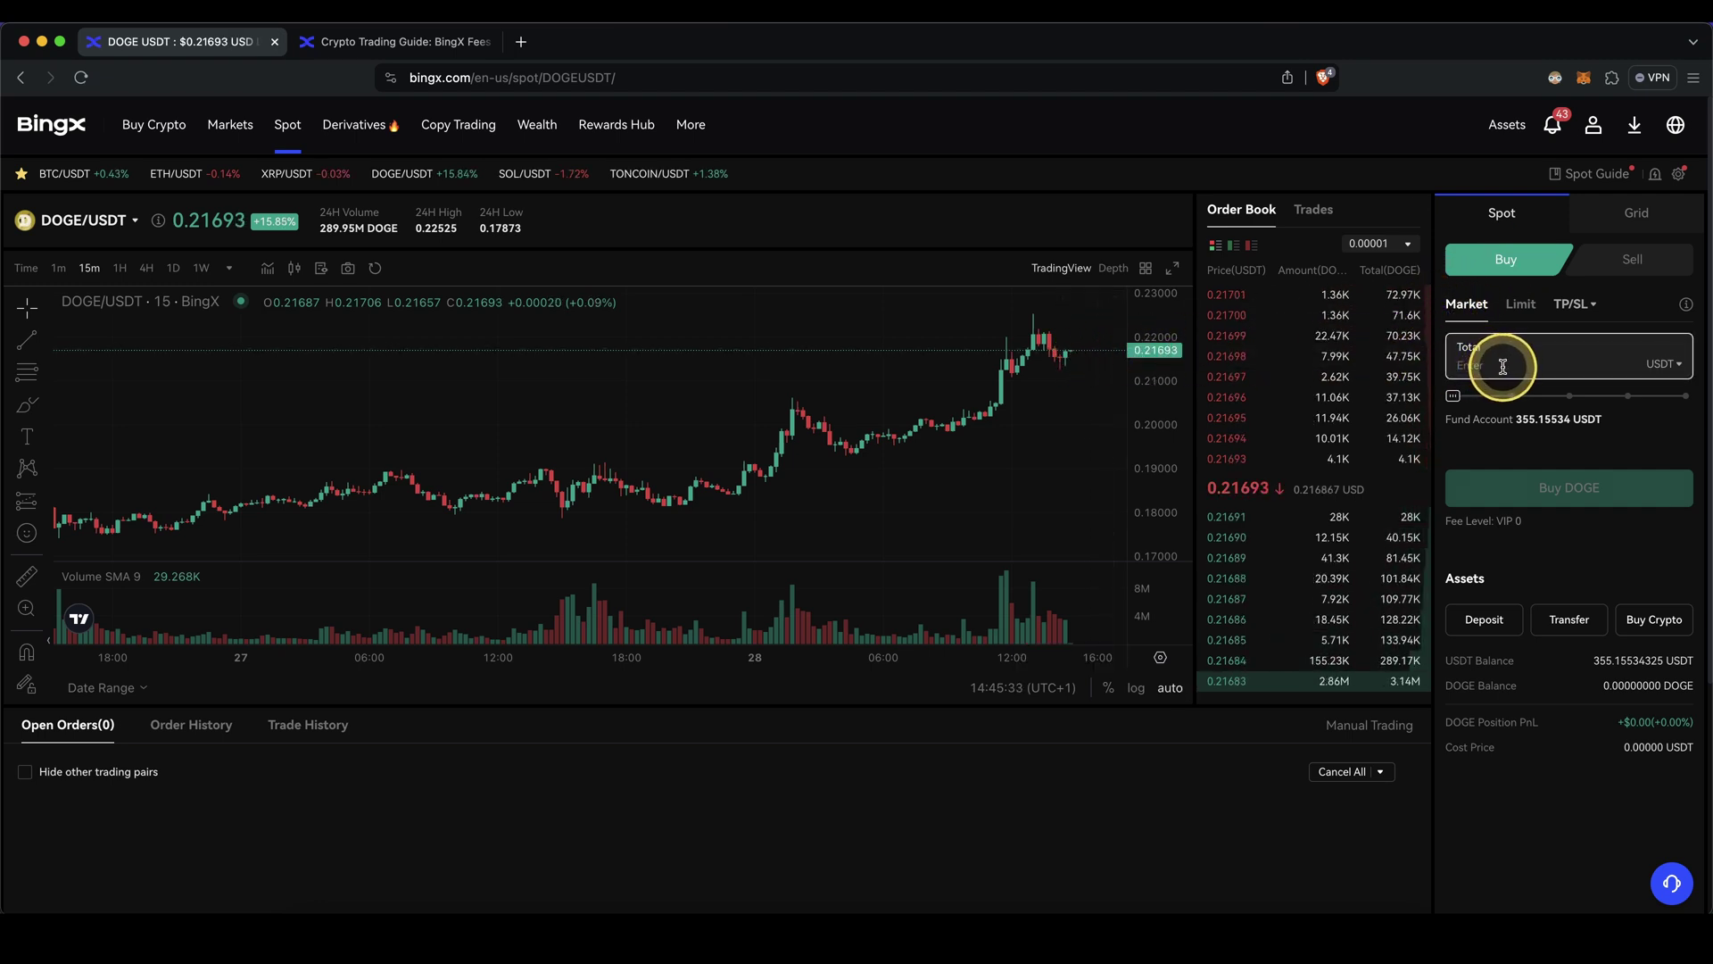
pyautogui.moveTo(1555, 403)
pyautogui.mouseDown()
pyautogui.moveTo(1458, 393)
pyautogui.moveTo(1685, 395)
pyautogui.mouseUp()
pyautogui.moveTo(1530, 365); pyautogui.dragTo(1450, 364)
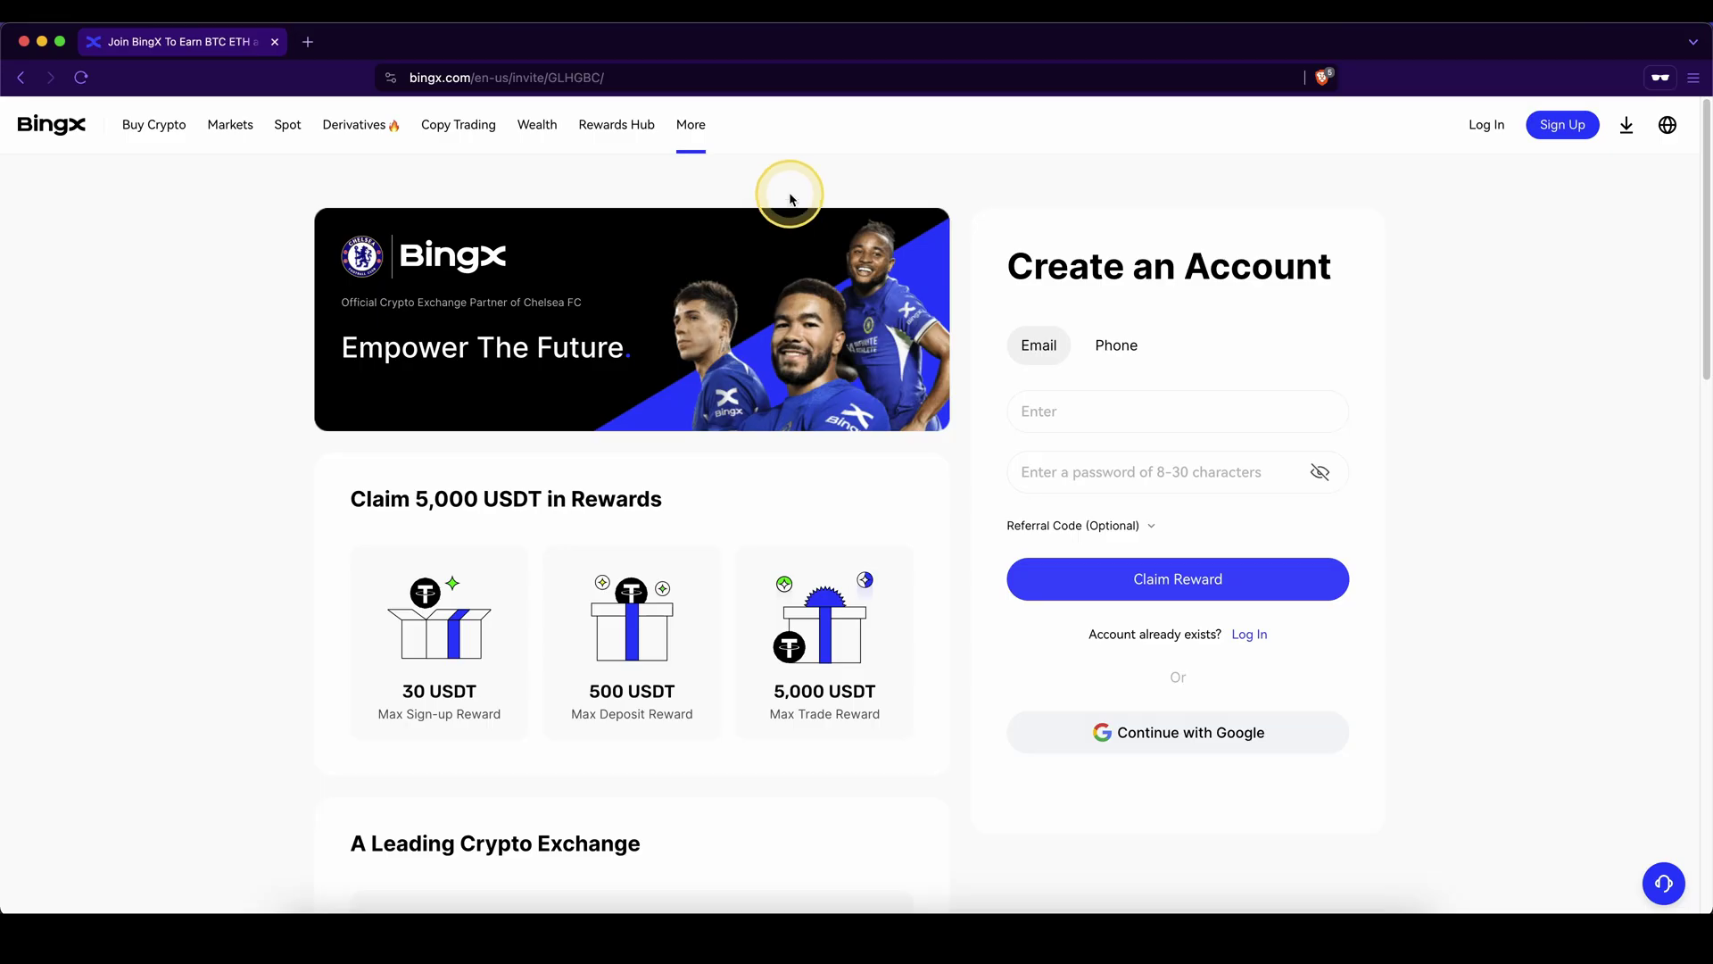
# Highlight the referral sign-up form and its Claim 5,000 USDT rewards offer
pyautogui.moveTo(792, 191)
pyautogui.mouseDown()
pyautogui.moveTo(342, 256)
pyautogui.moveTo(337, 739)
pyautogui.moveTo(1247, 791)
pyautogui.moveTo(1128, 179)
pyautogui.moveTo(757, 207)
pyautogui.mouseUp()
pyautogui.moveTo(776, 335); pyautogui.dragTo(478, 486)
pyautogui.moveTo(810, 402); pyautogui.dragTo(1194, 591)
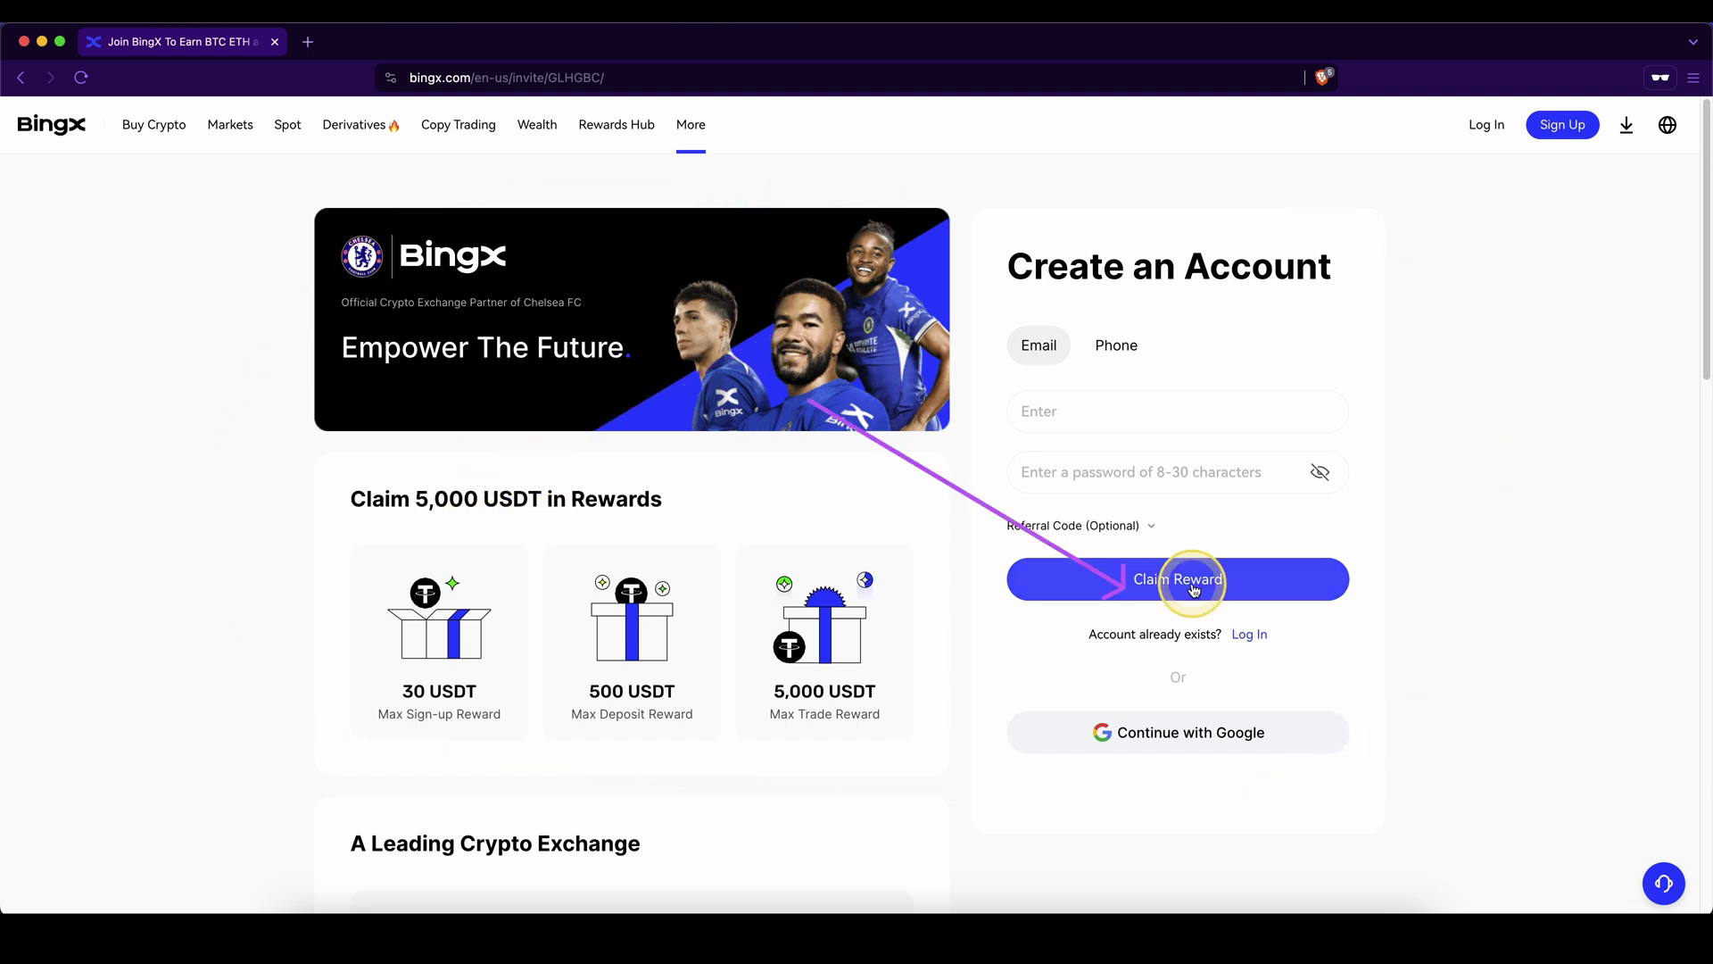